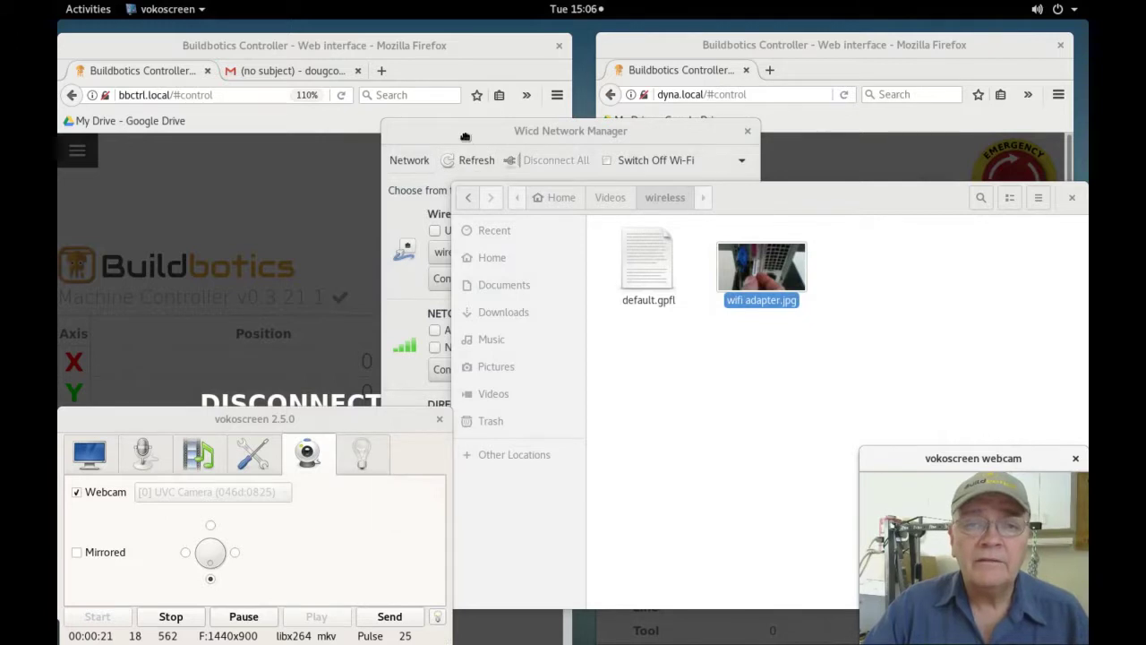
Connect the computer to the NETGEAR83 wireless network in Wicd Network Manager.
left_click_drag(465, 136, 462, 136)
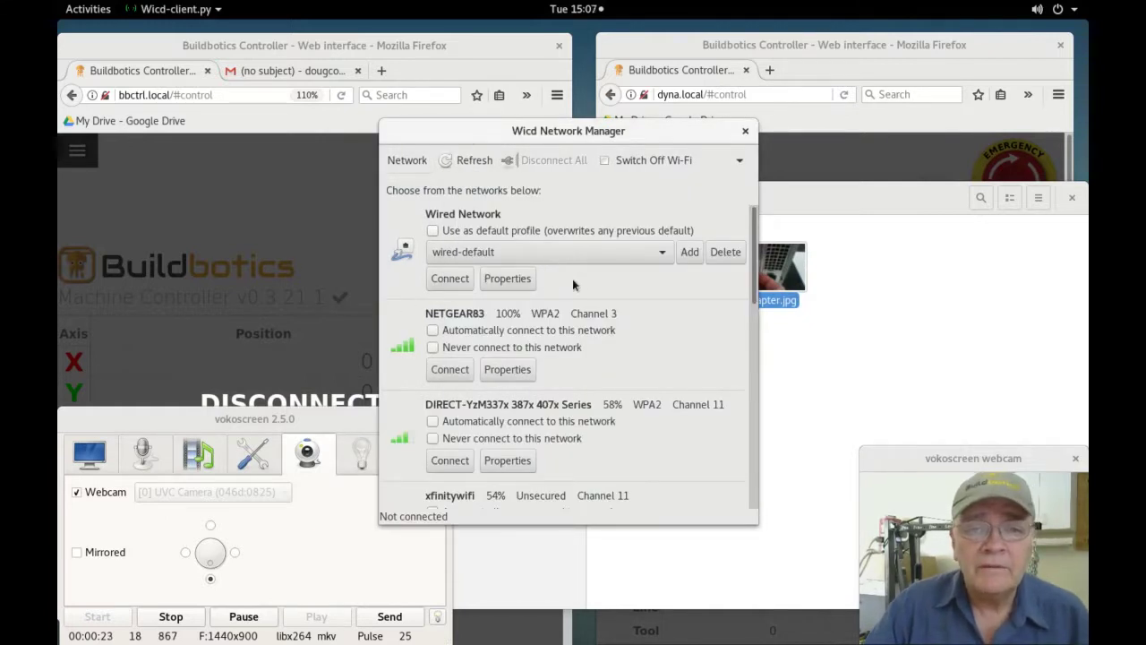
left_click(448, 369)
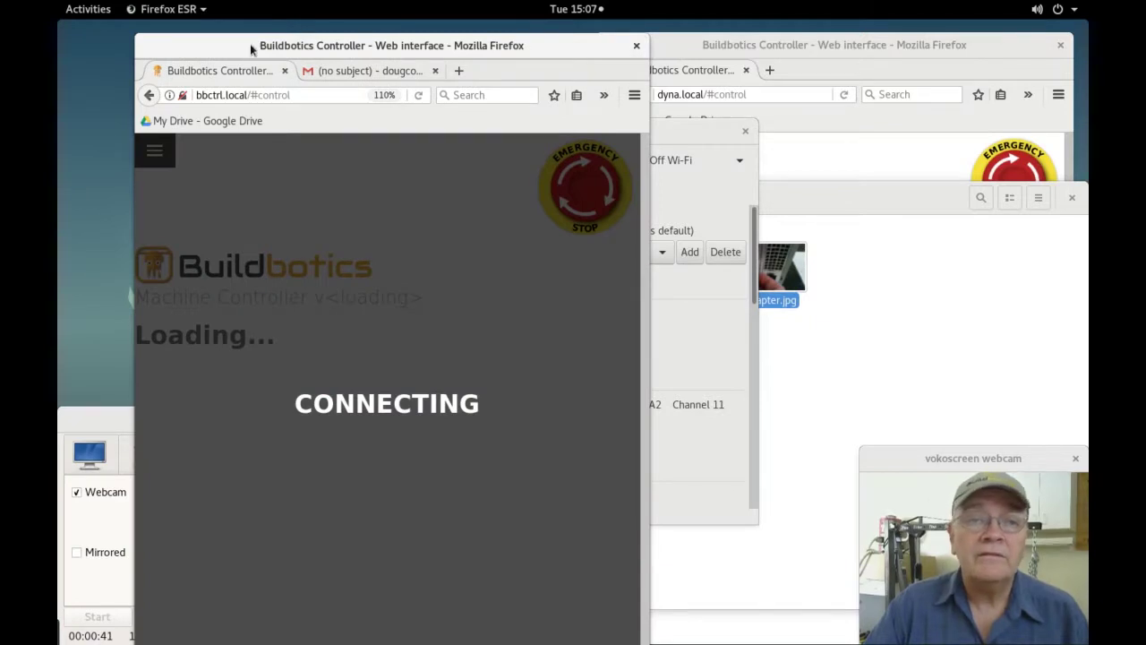
Place the bbctrl and dyna controller browser windows side by side, with bbctrl active.
left_click_drag(235, 45, 141, 45)
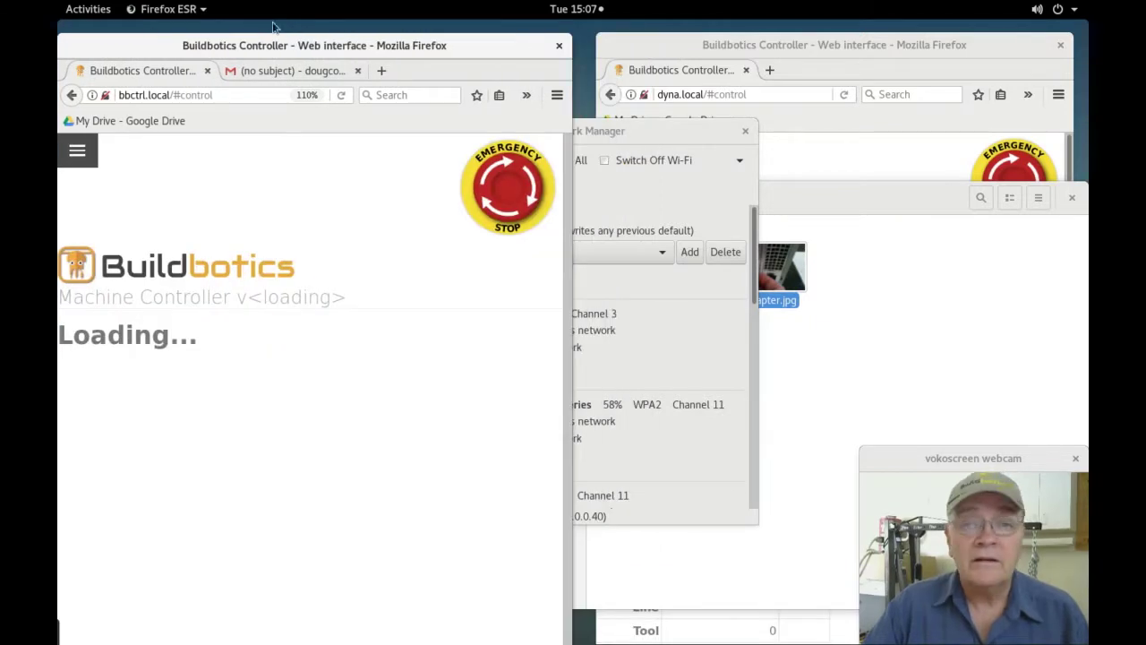
left_click(644, 45)
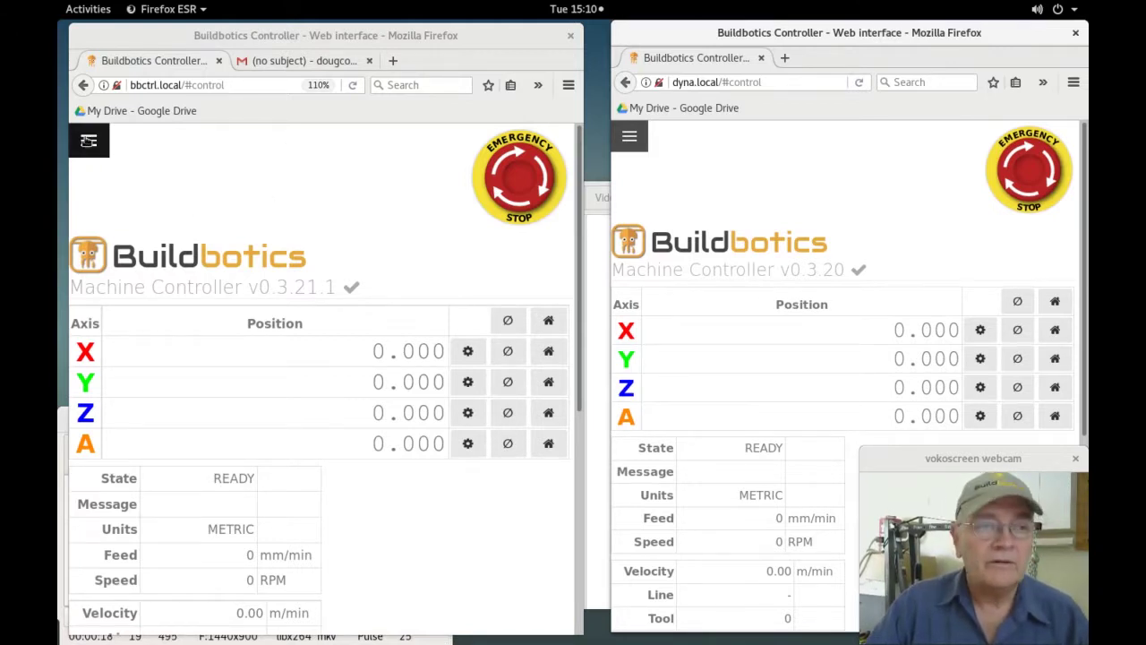
left_click(83, 148)
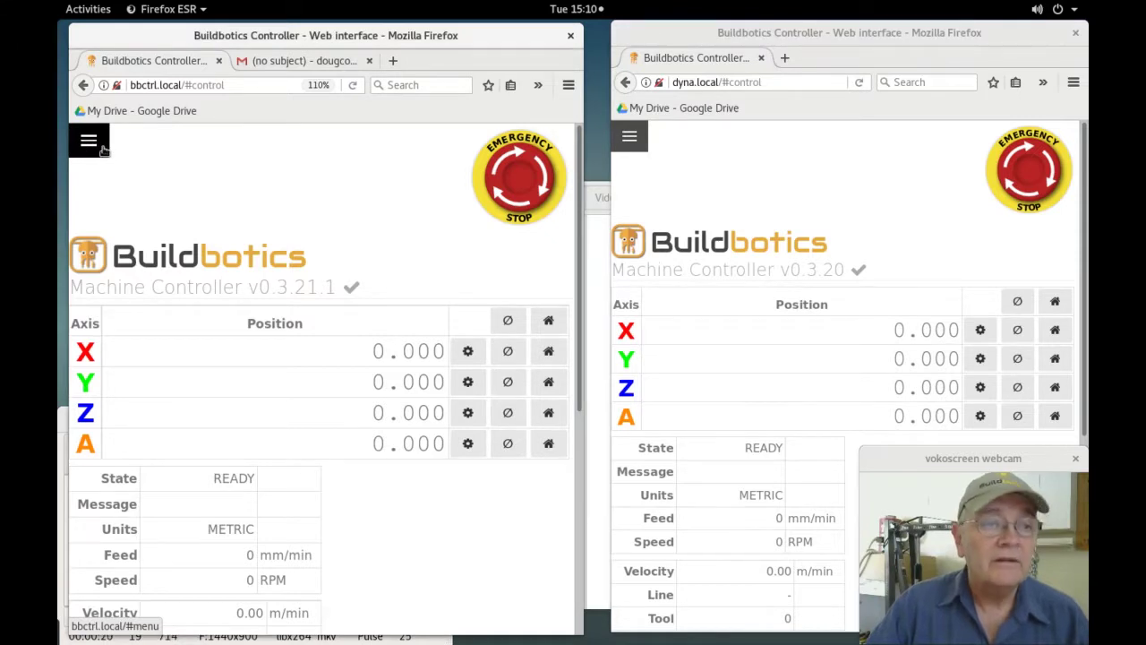
Open bbctrl's Network settings and set the Wi-Fi mode to Client.
left_click(103, 150)
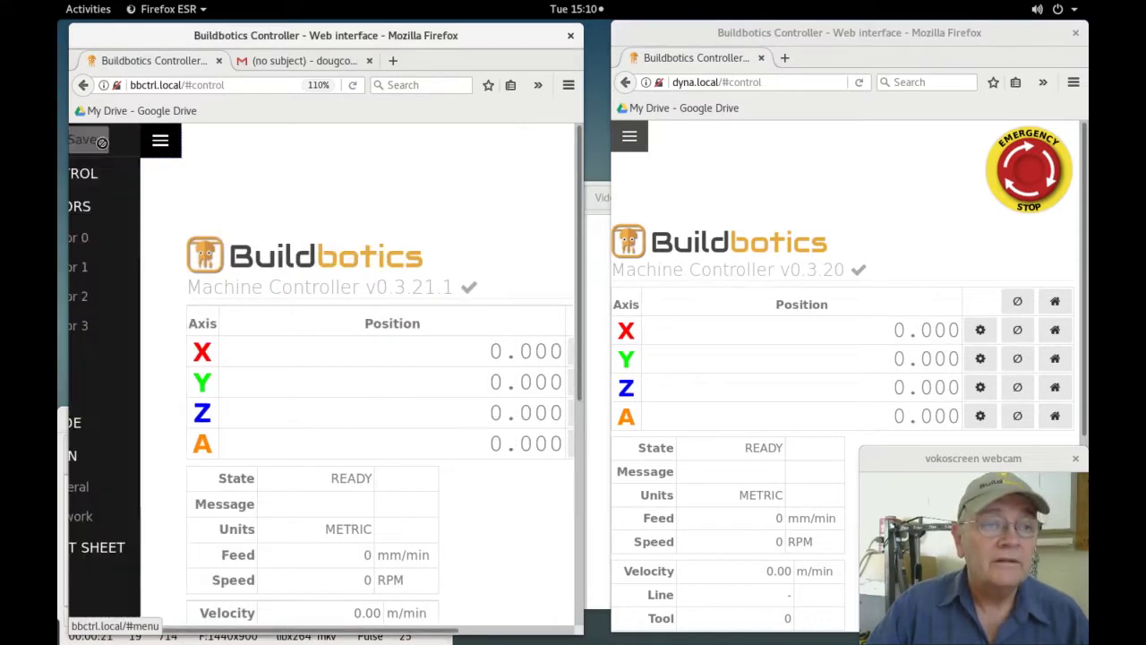
left_click(106, 524)
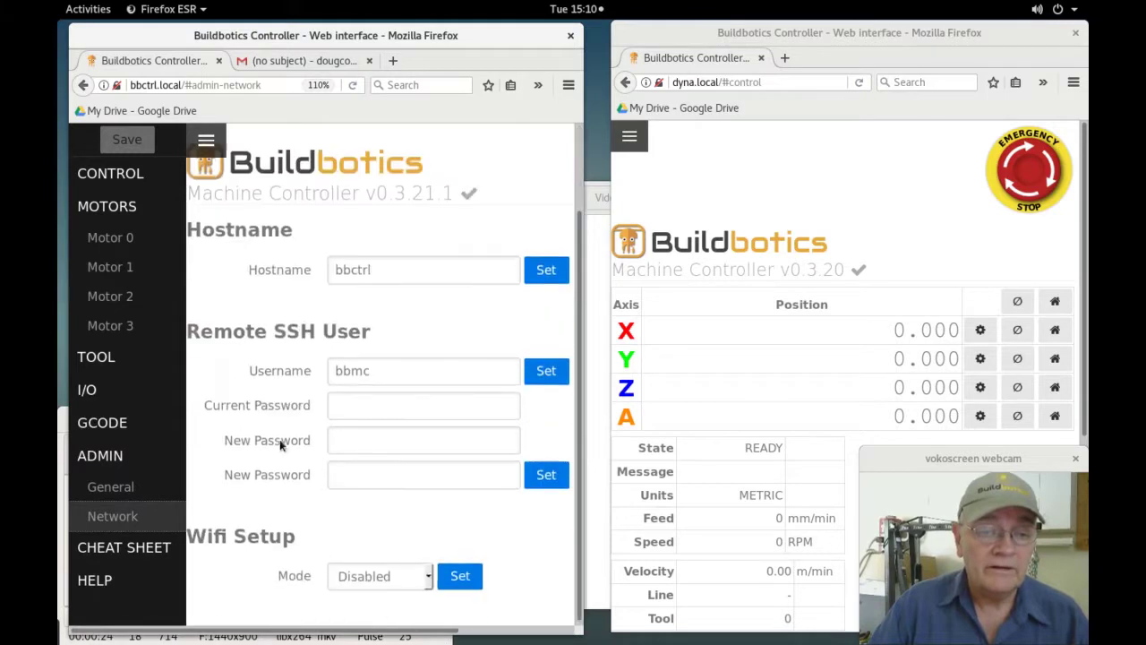
left_click(427, 573)
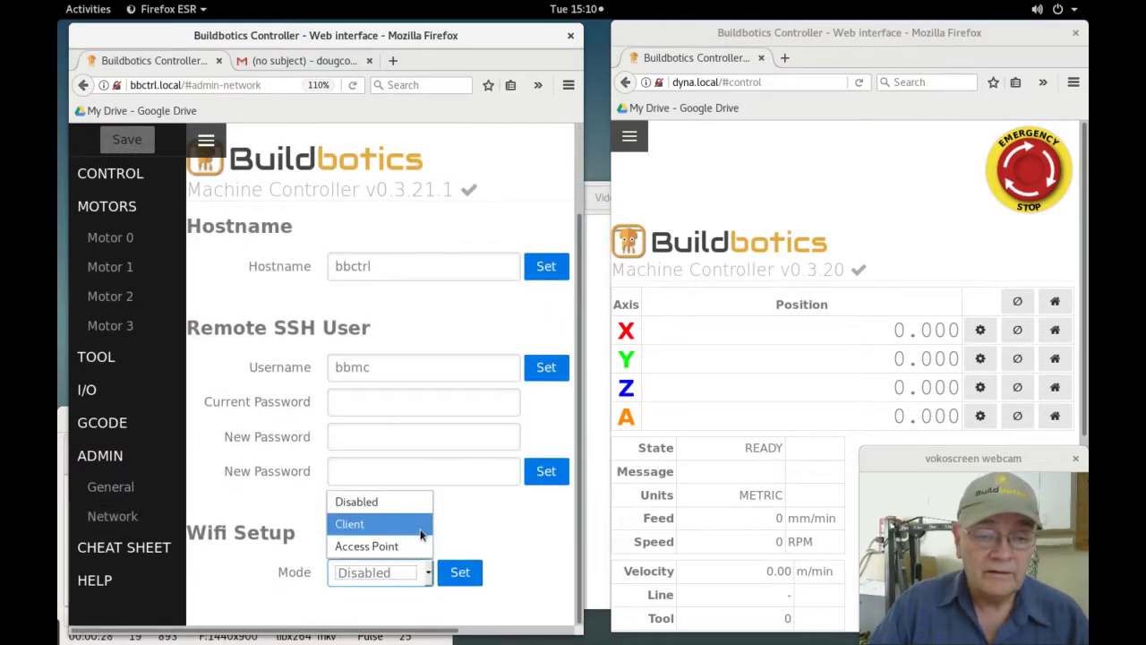
left_click(420, 534)
scroll(430, 532, "down", 2)
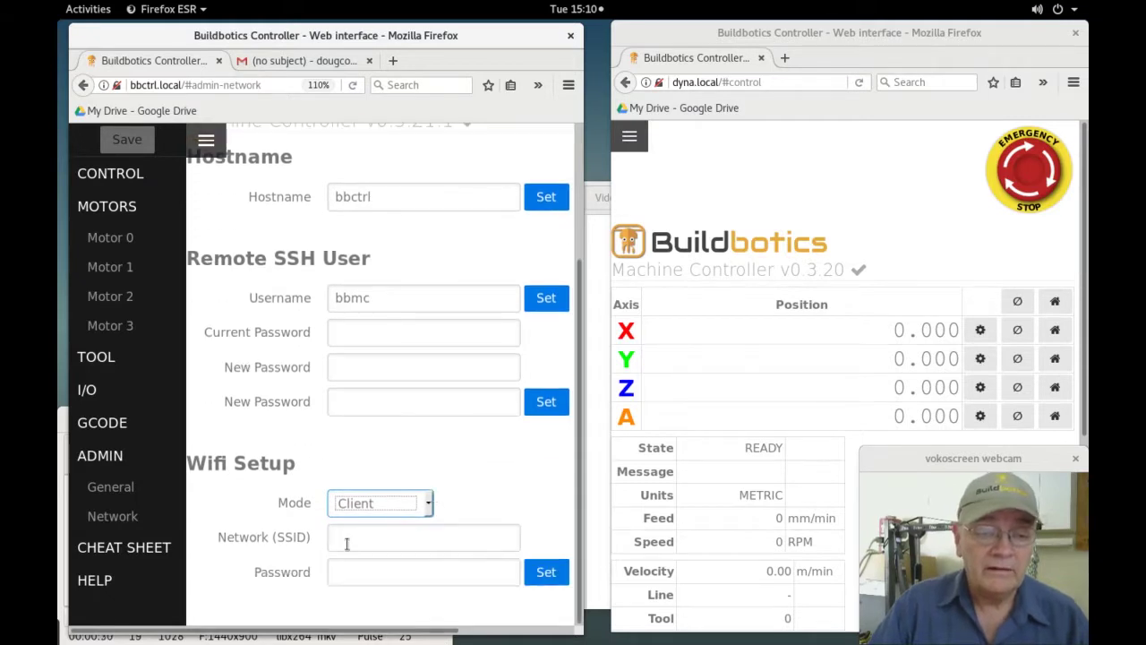
Enter SSID NETGEAR83 and the Wi-Fi password, apply, and confirm the reboot.
left_click(347, 541)
type("NE")
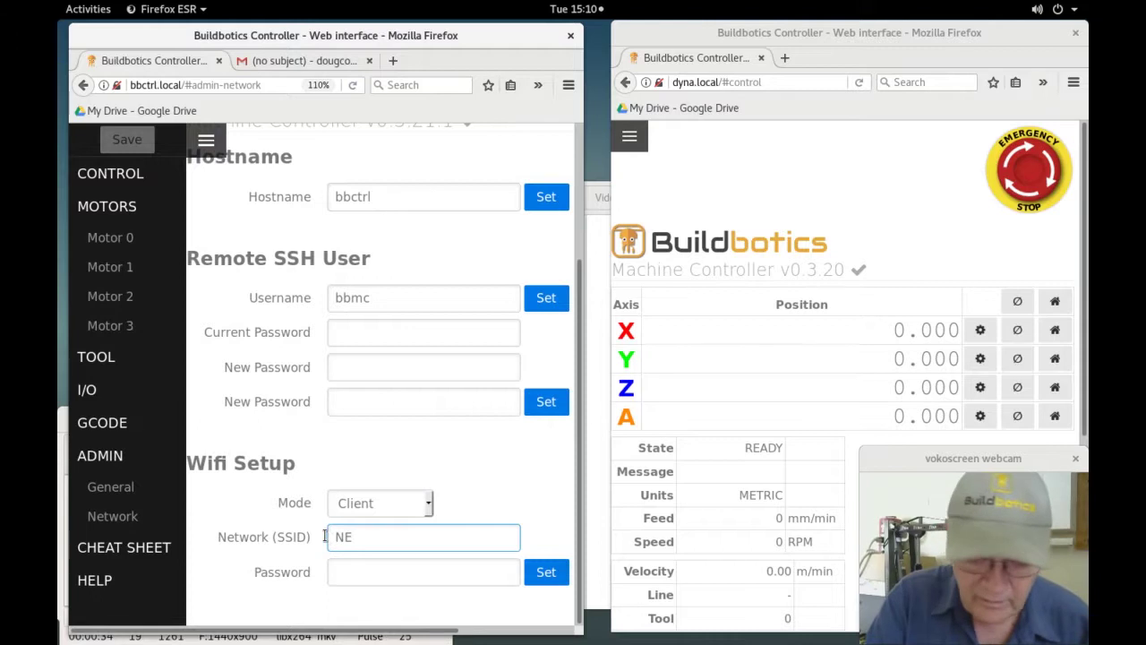
type("TGEAR")
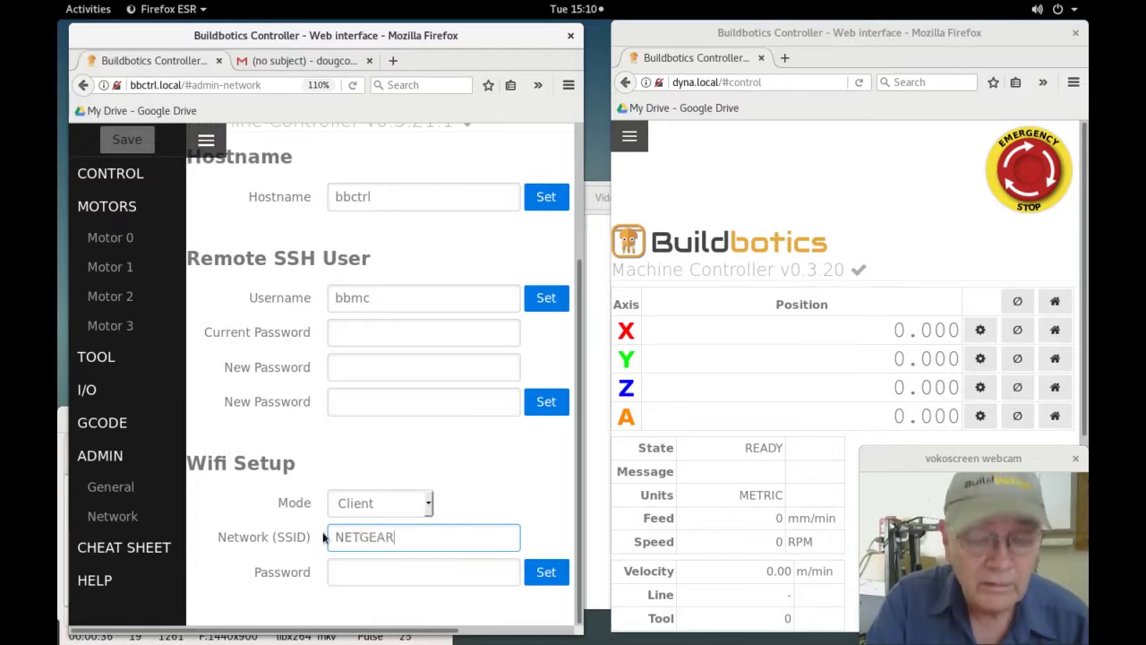
type("83")
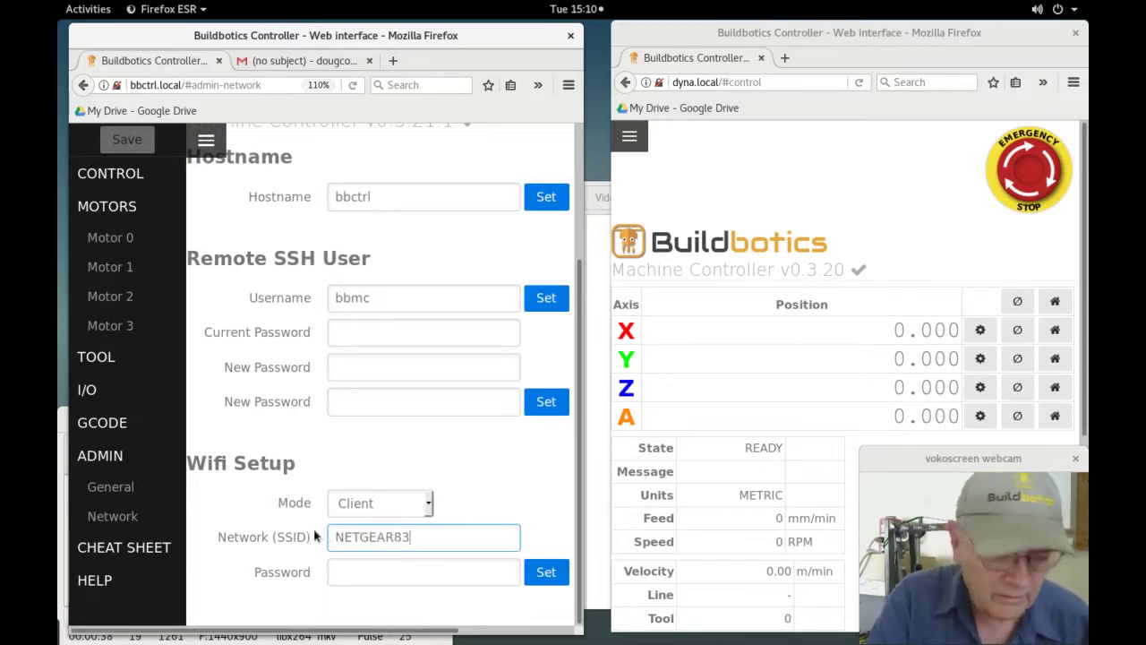
key("Tab")
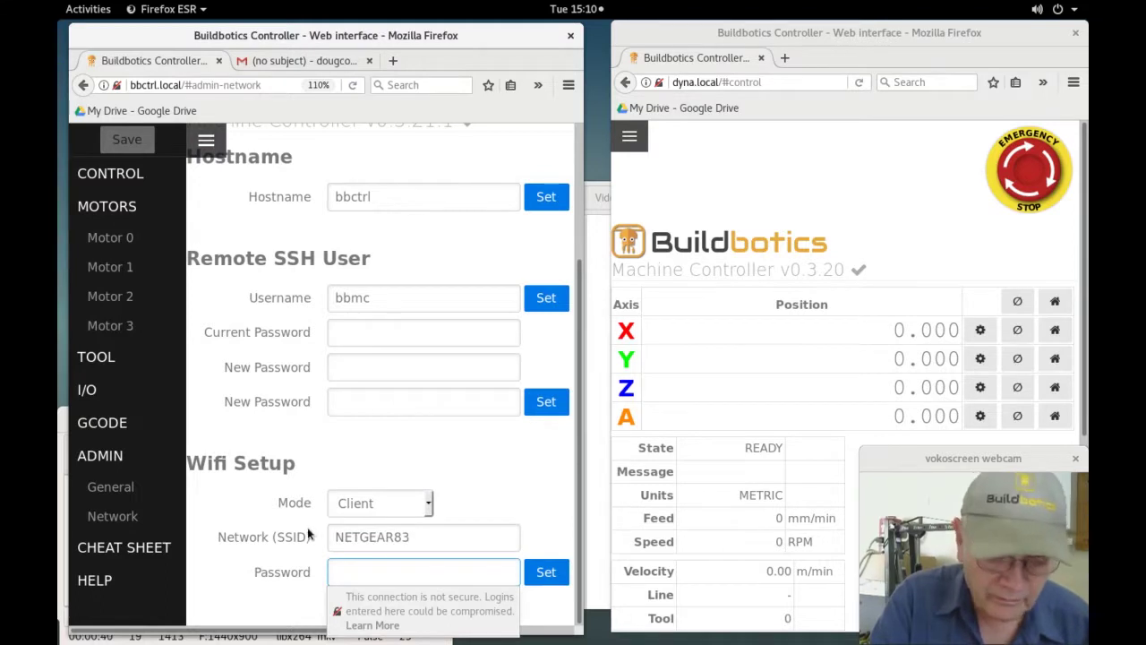
type("•••••")
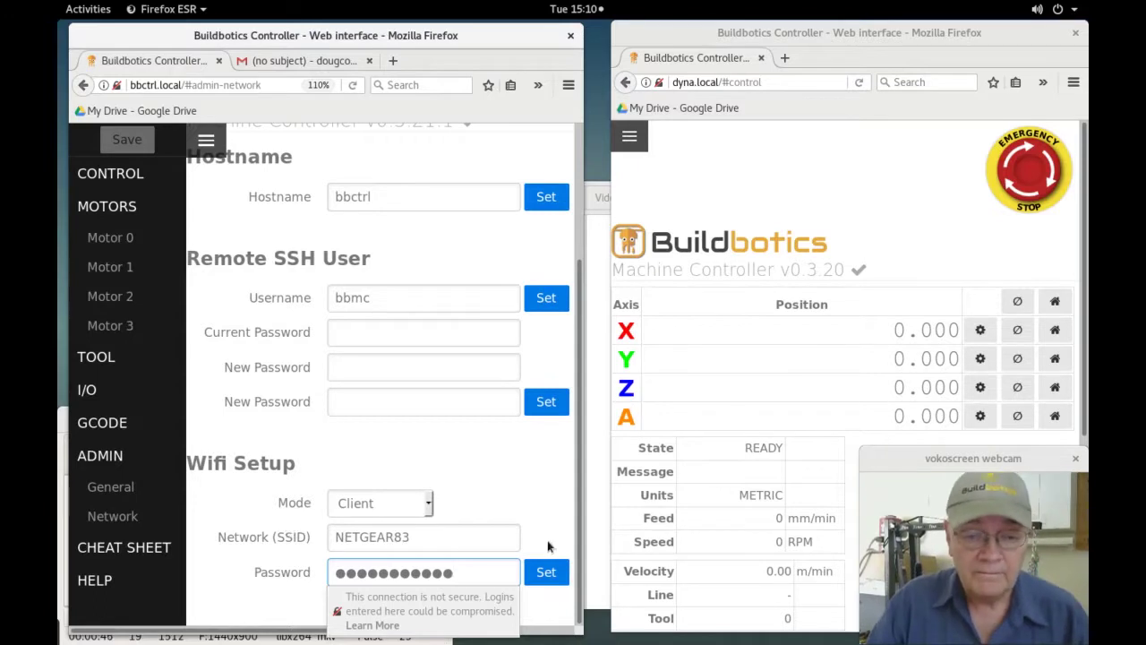
left_click(546, 573)
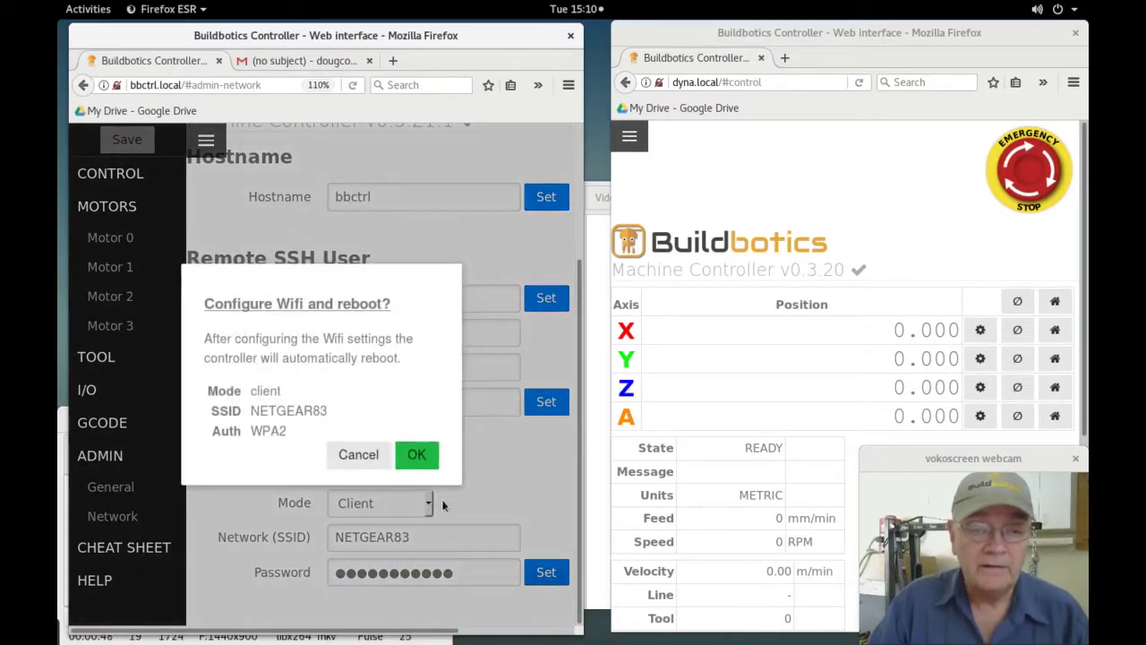
left_click(417, 454)
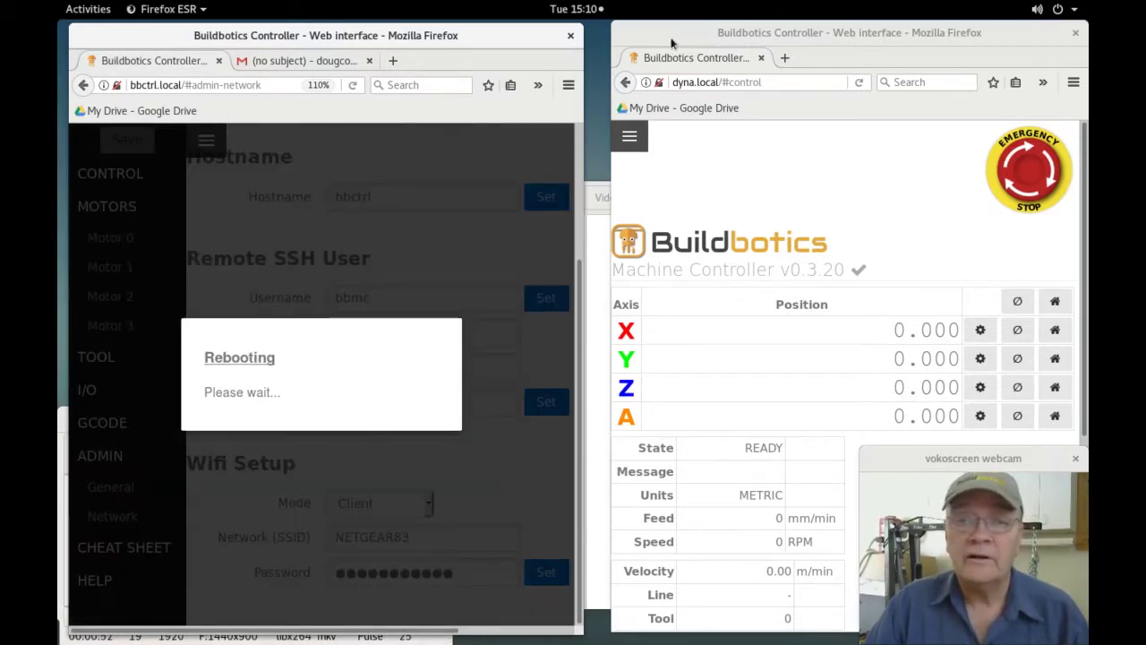
left_click(670, 36)
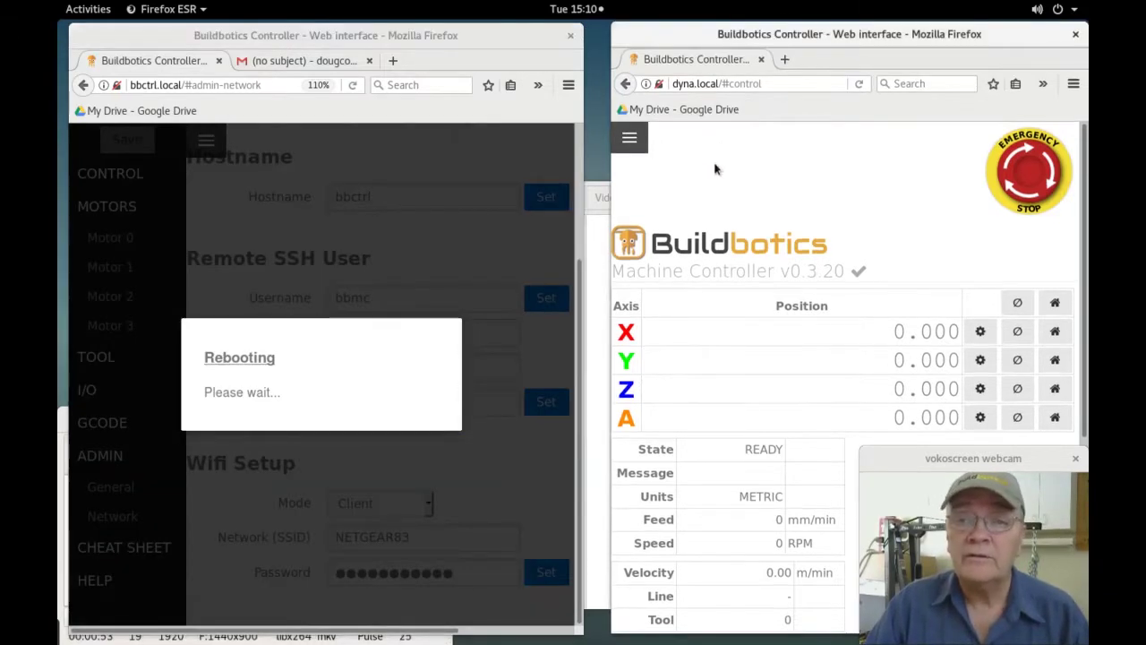
Open dyna's Network settings and set its Wi-Fi mode to Client.
left_click(638, 144)
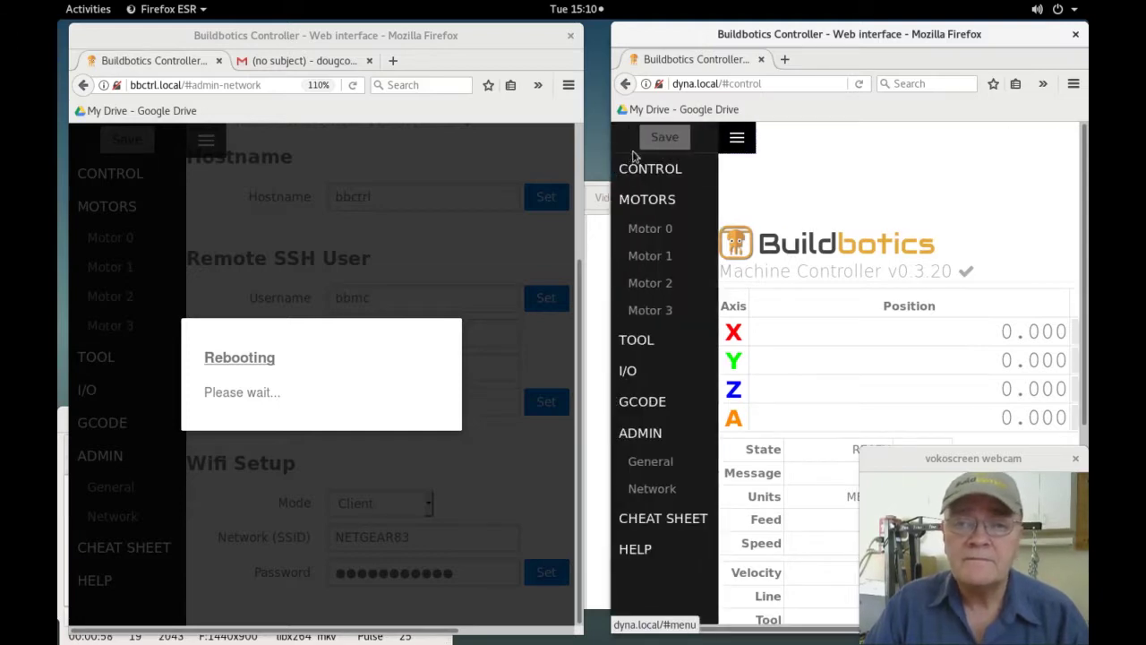
left_click(658, 497)
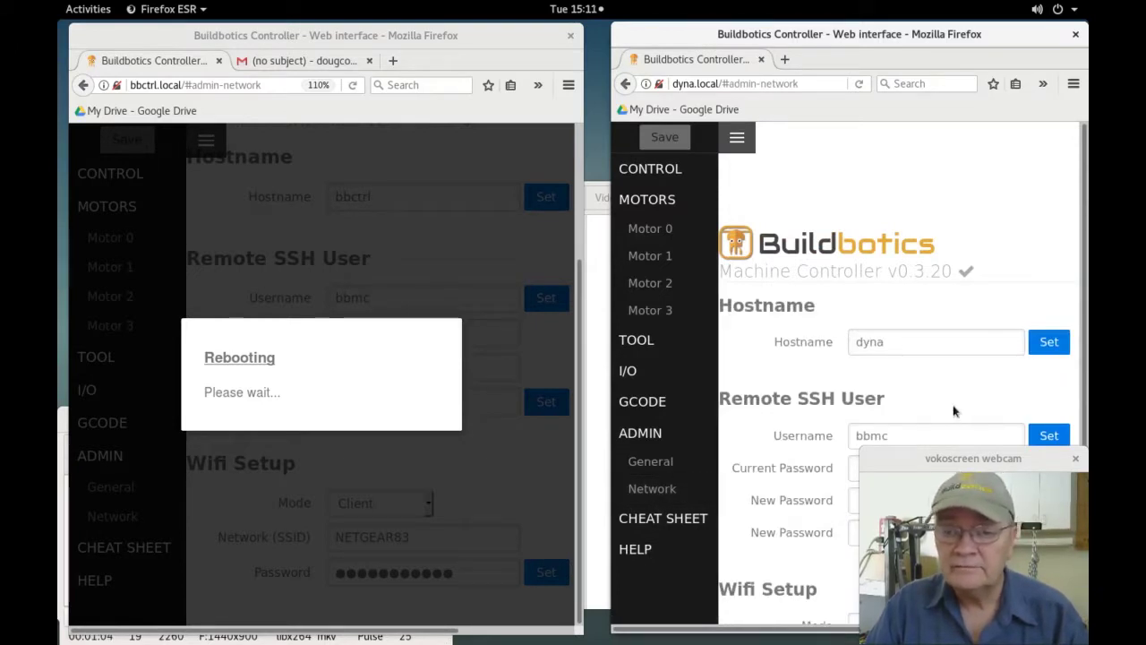
left_click_drag(878, 52, 730, 54)
scroll(683, 404, "down", 1)
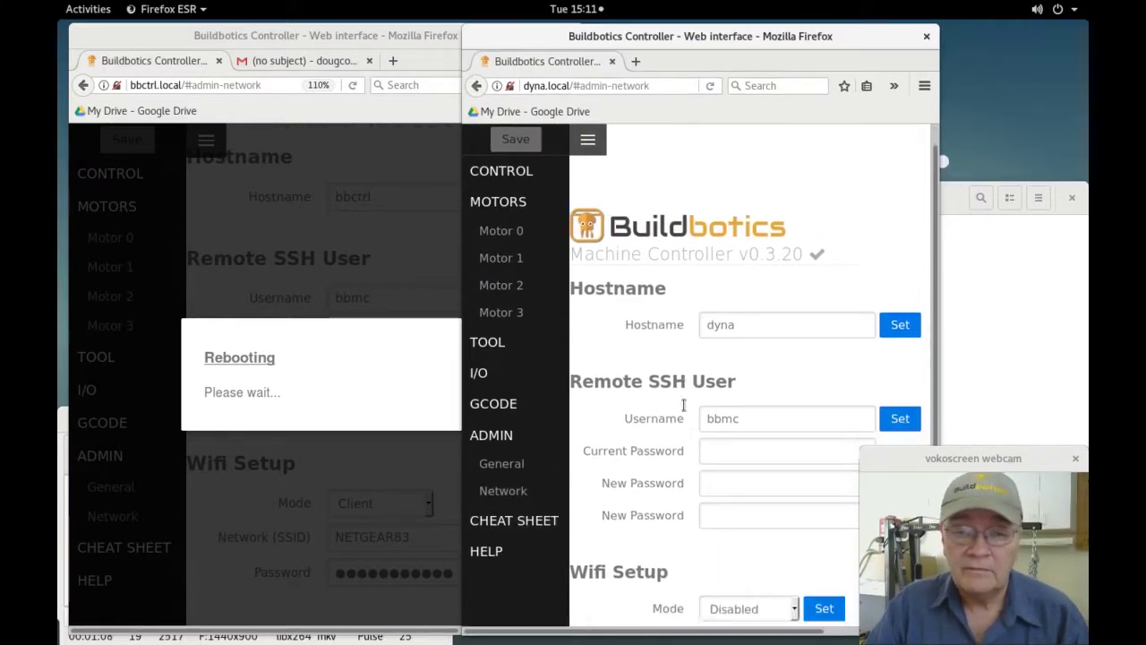
left_click(763, 578)
left_click(761, 526)
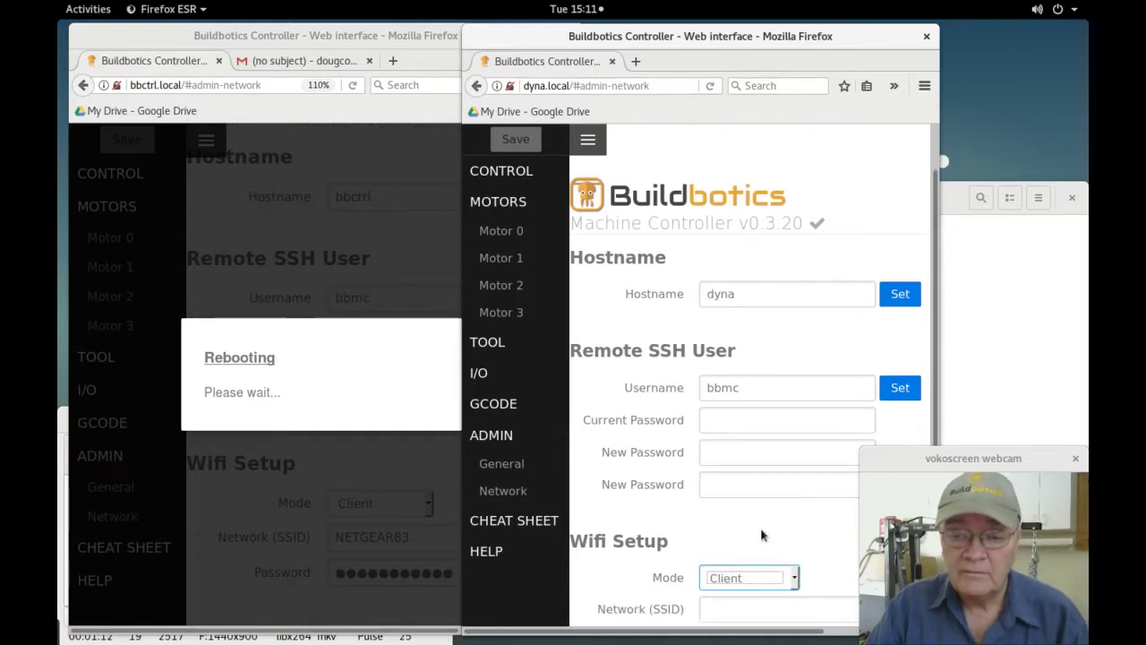
Enter SSID NETGEAR83 and the Wi-Fi password on dyna.
scroll(761, 535, "down", 2)
left_click(719, 553)
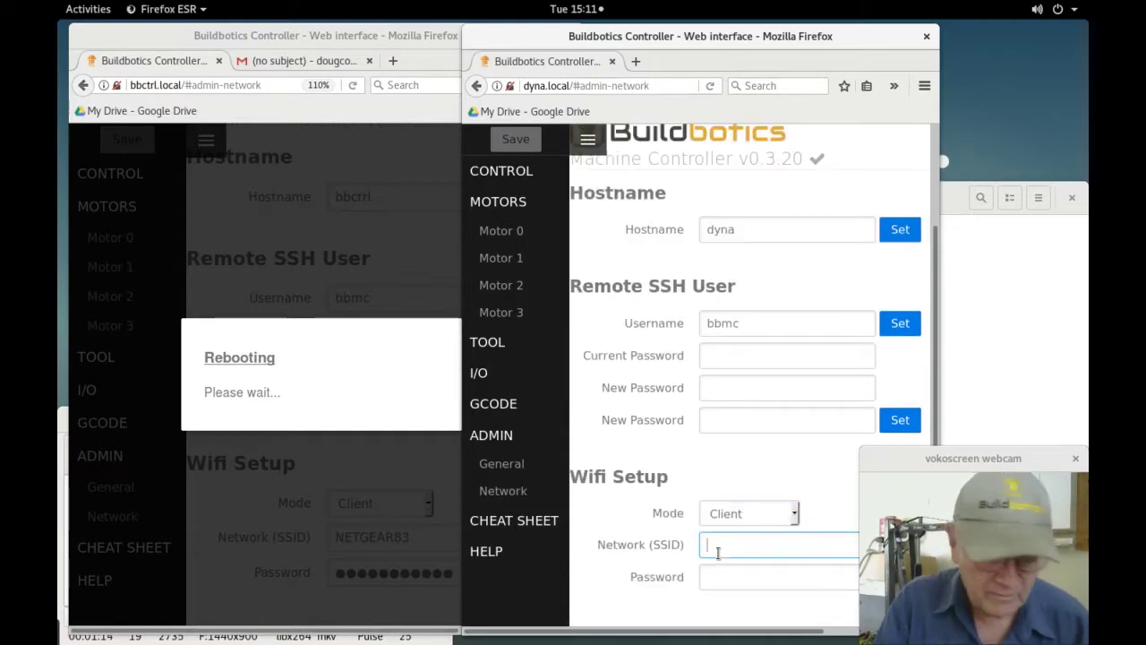
type("NETG")
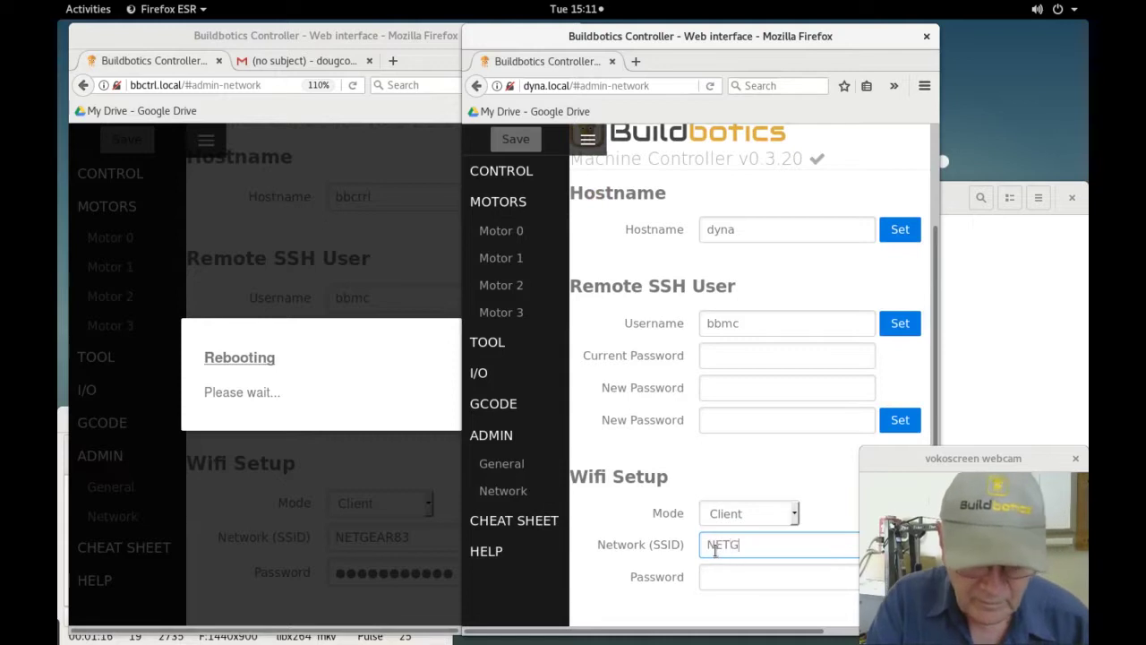
type("EAR83")
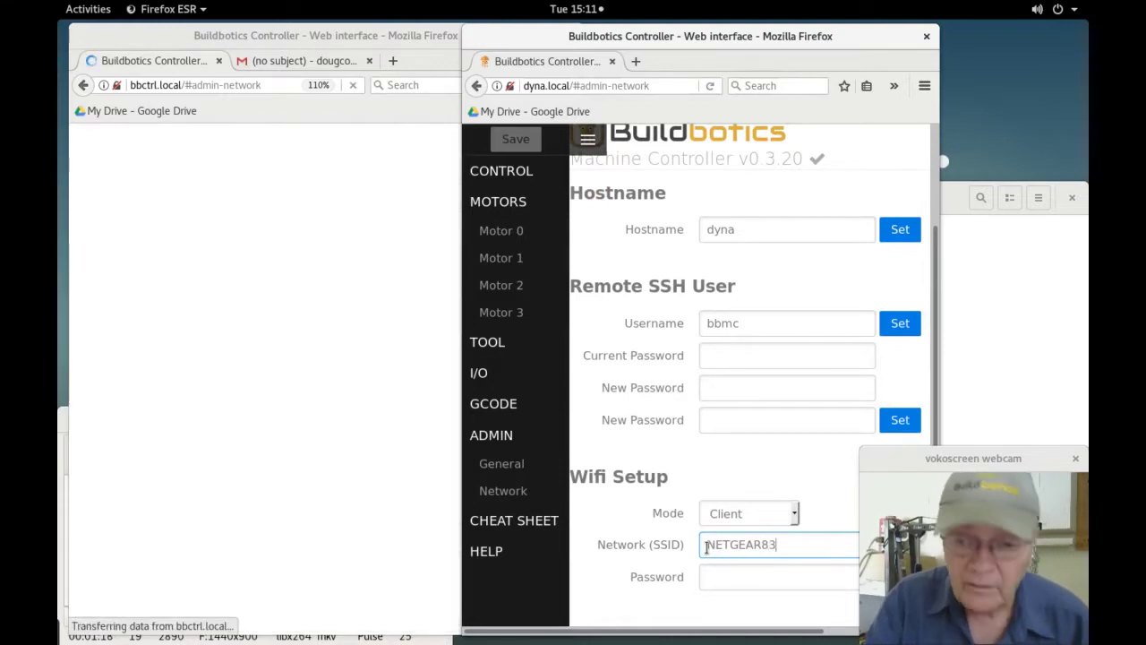
left_click(730, 578)
type("x")
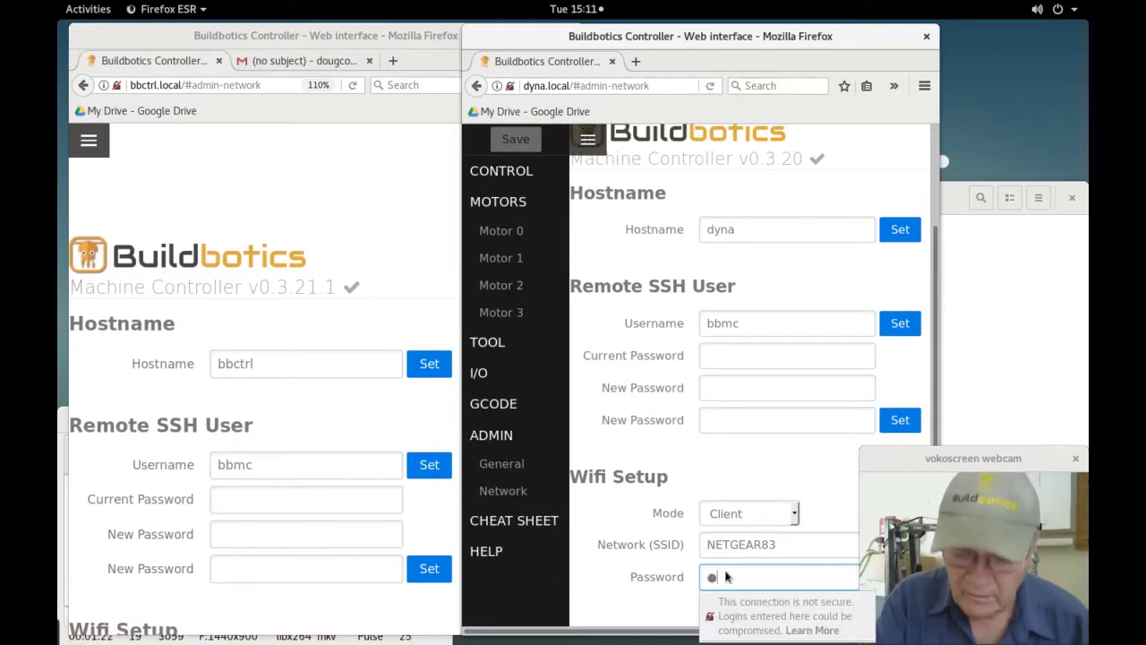
key("BackSpace")
type("xxxxxxxxx")
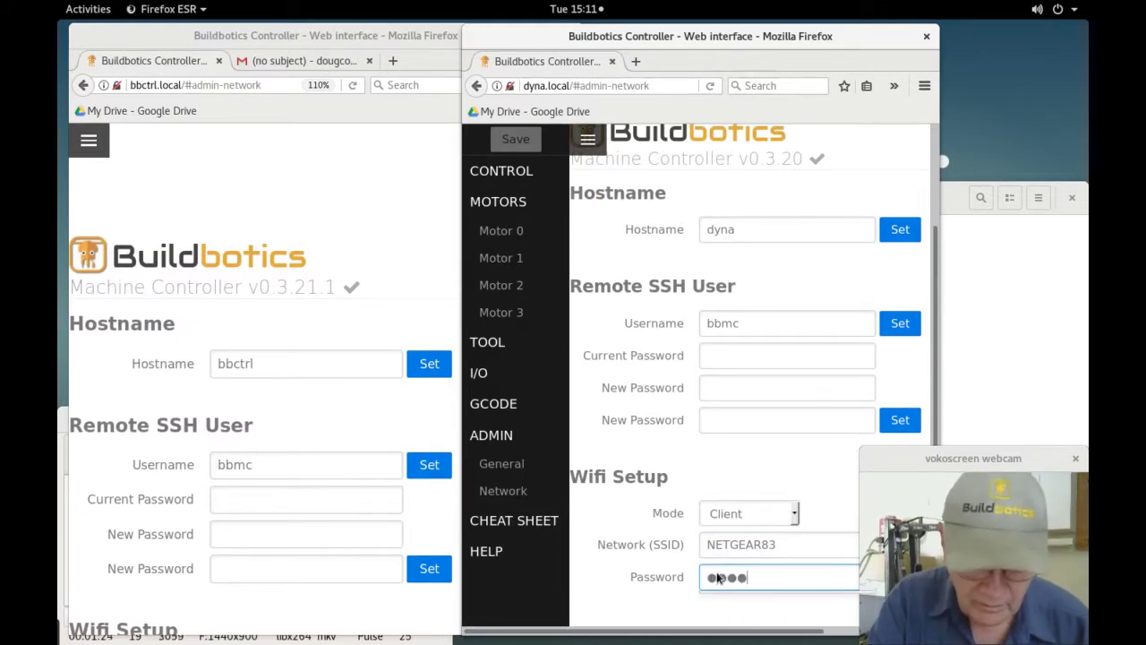
type("xxx")
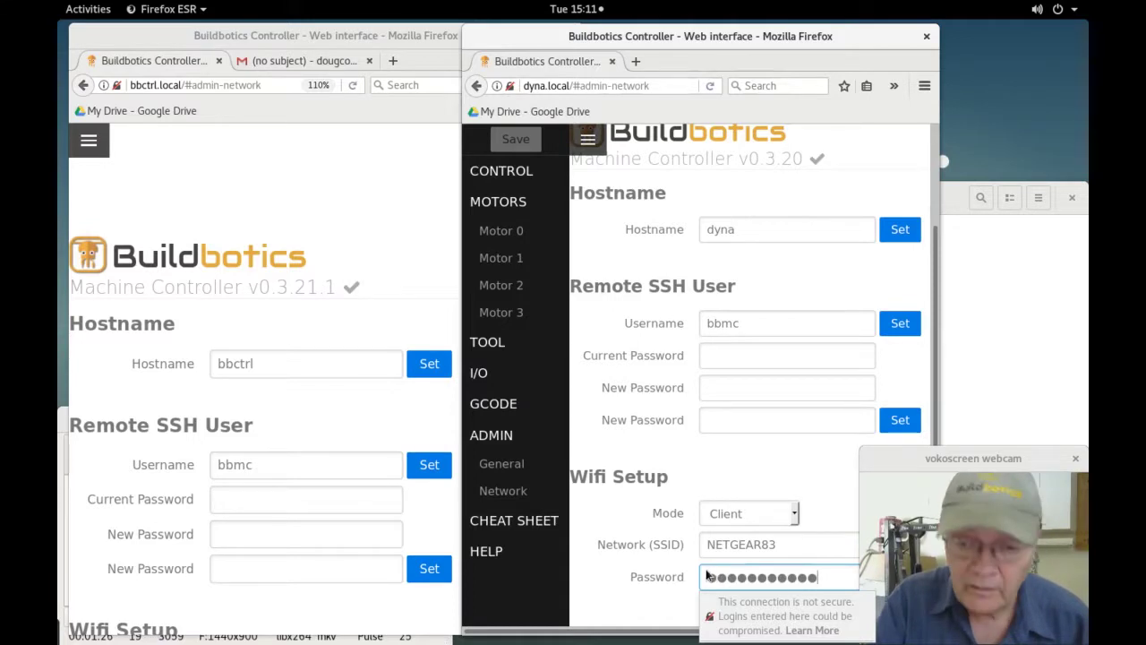
key("Escape")
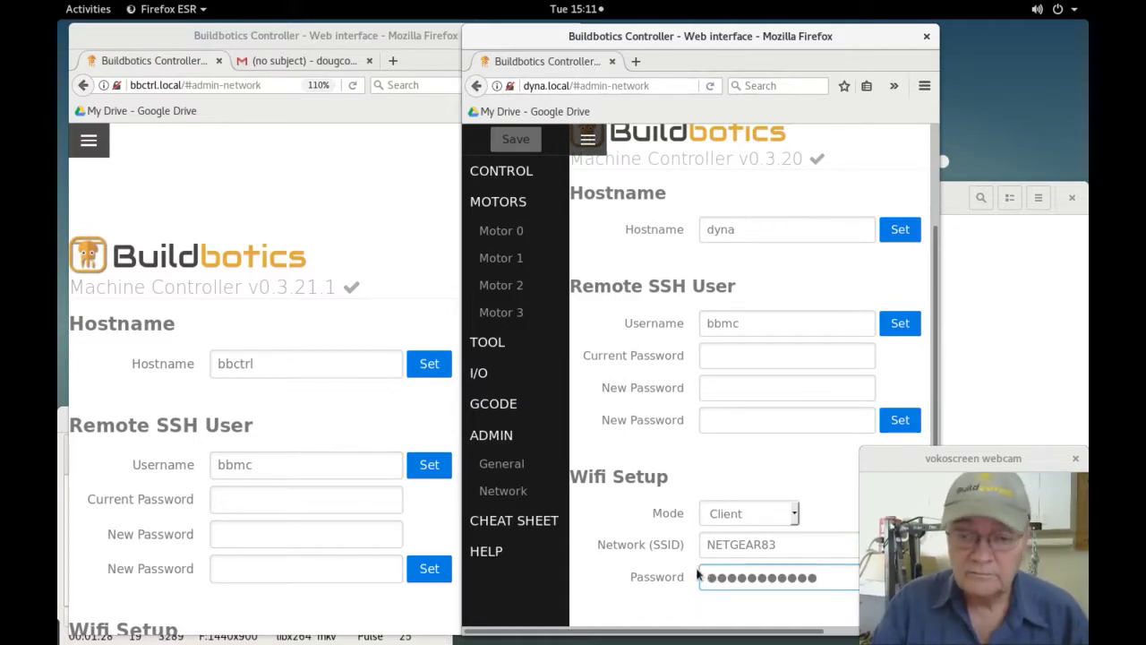
Apply dyna's client Wi-Fi settings and confirm the reboot.
left_click_drag(675, 61, 600, 60)
left_click(828, 568)
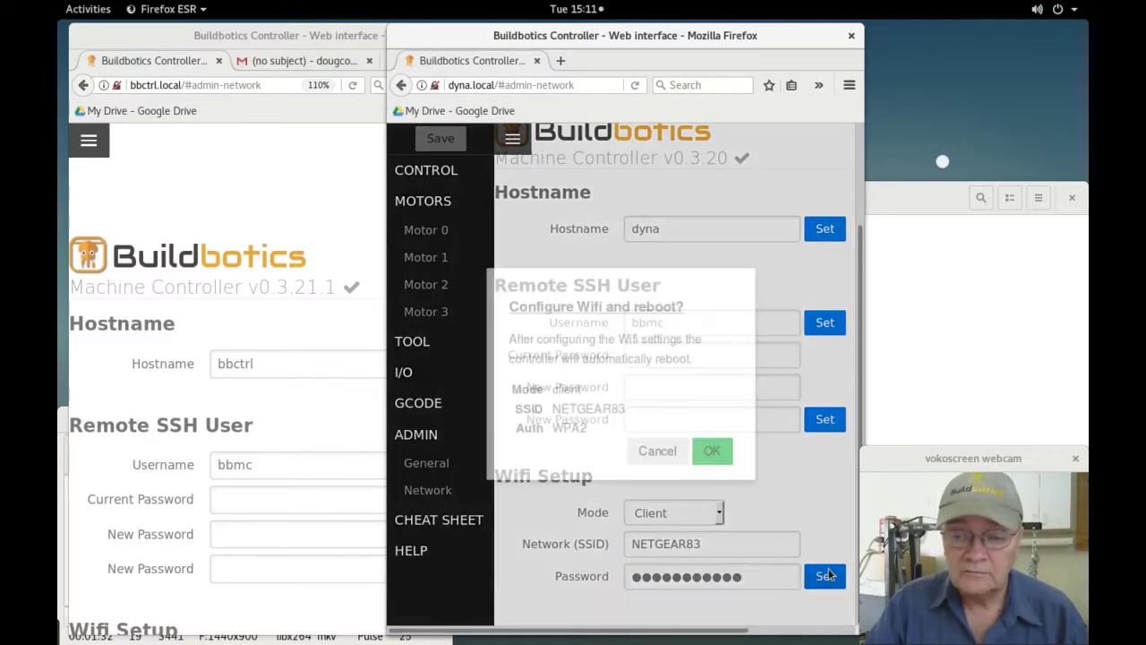
left_click(701, 449)
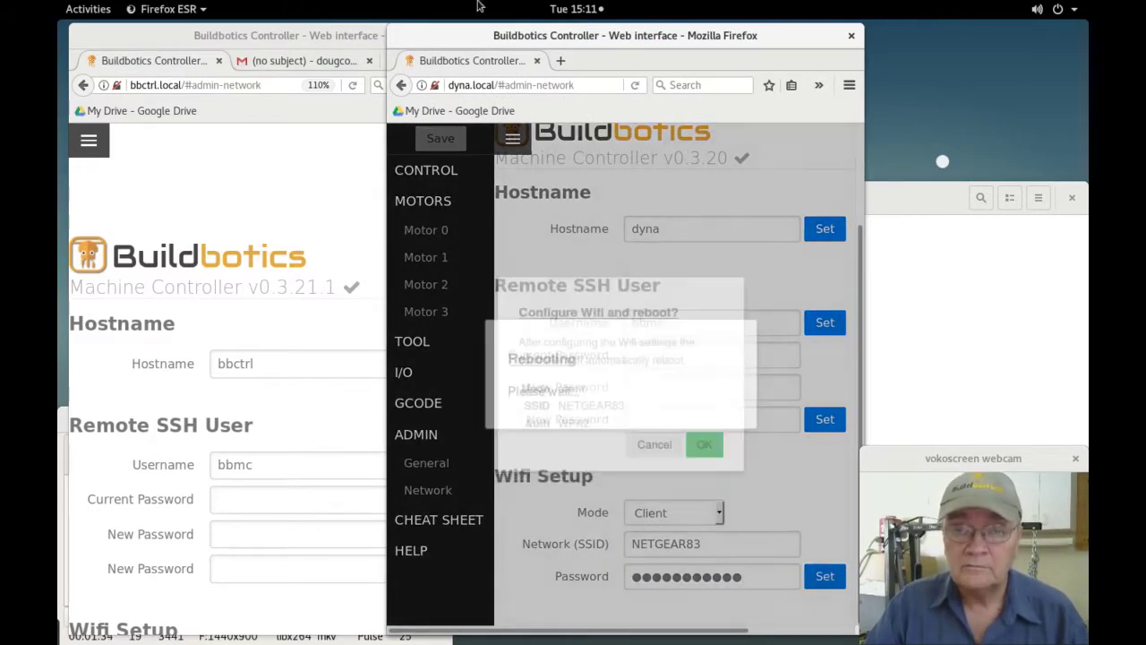
left_click_drag(473, 42, 693, 36)
Go to bbctrl's Control page and display the live camera feed under Video.
left_click(461, 48)
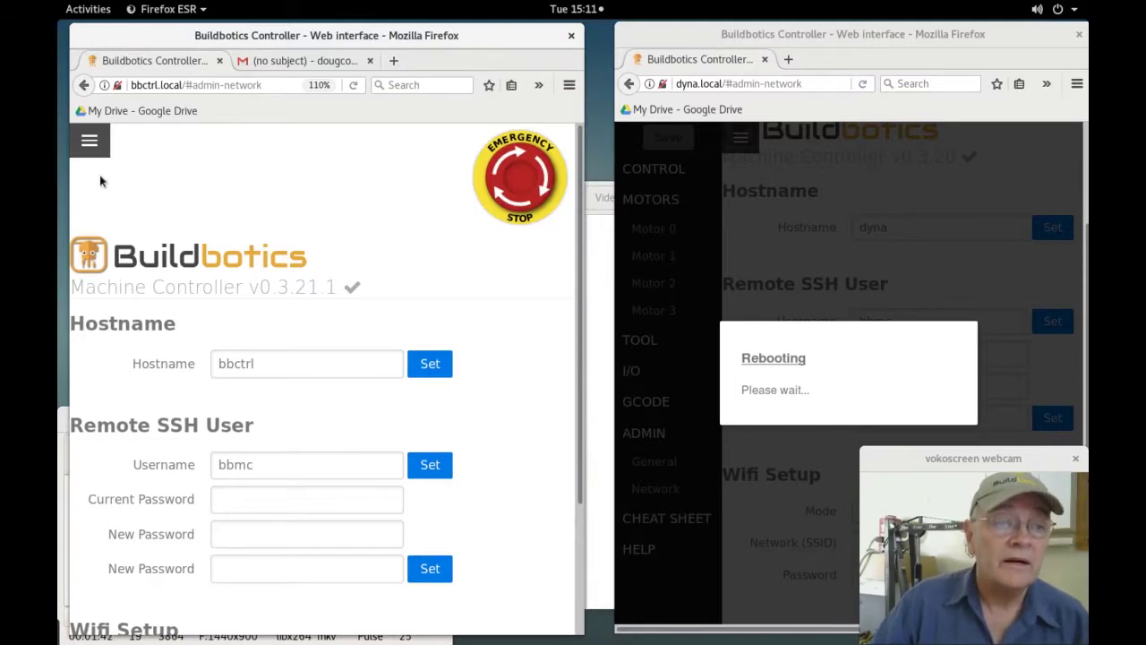
left_click(87, 148)
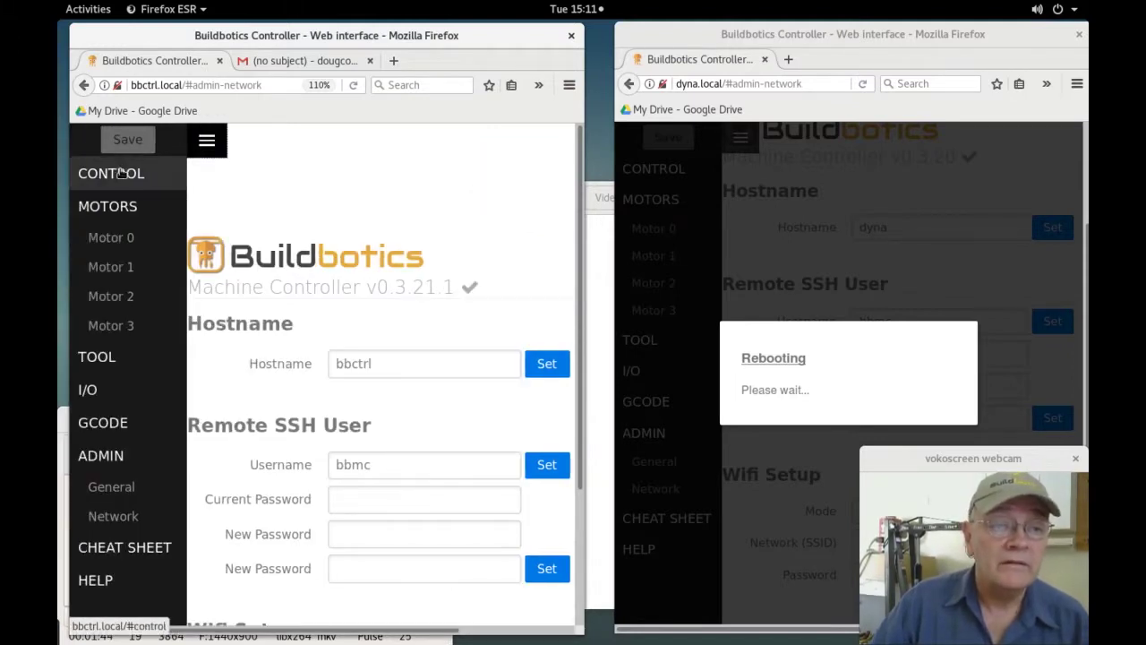
left_click(119, 176)
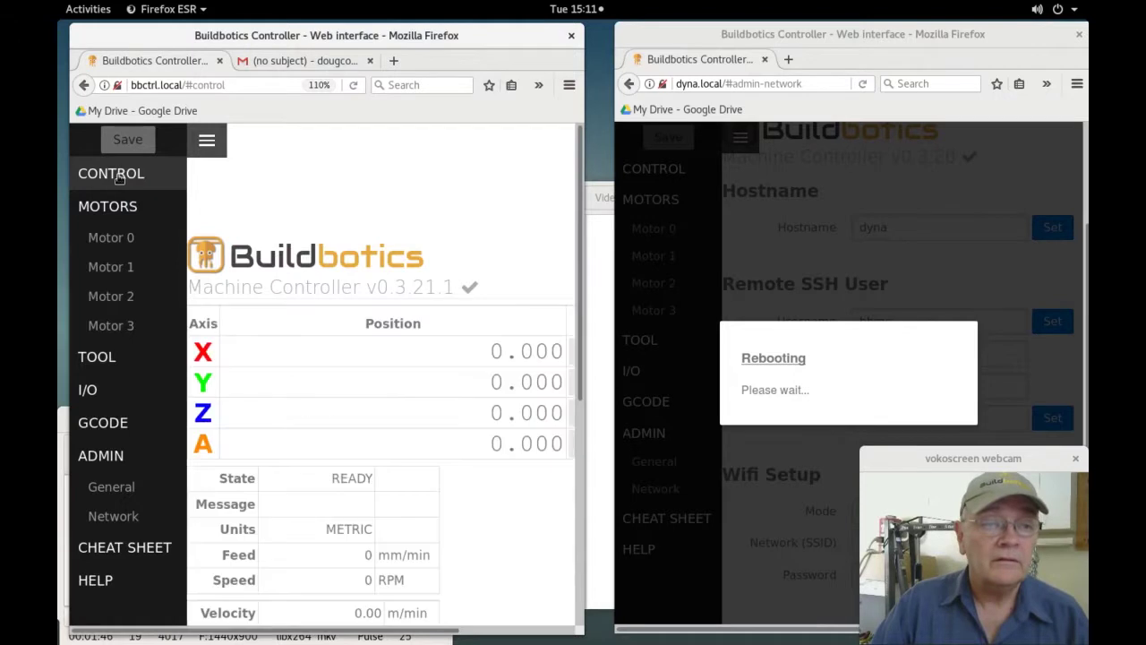
scroll(119, 177, "down", 3)
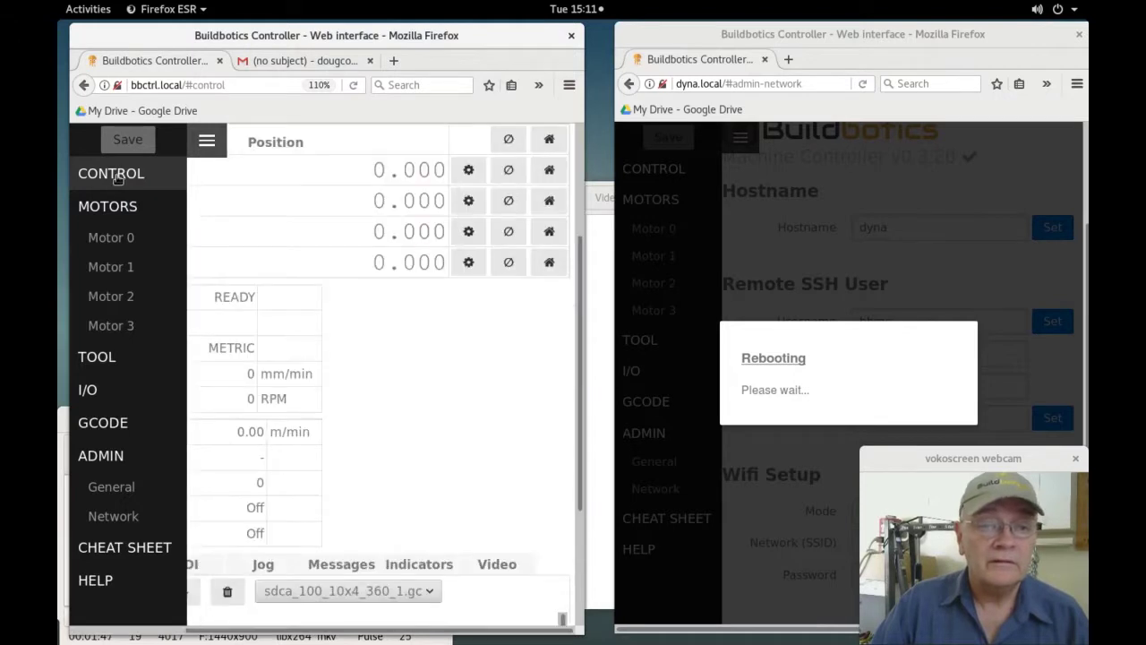
left_click(498, 564)
scroll(474, 466, "down", 5)
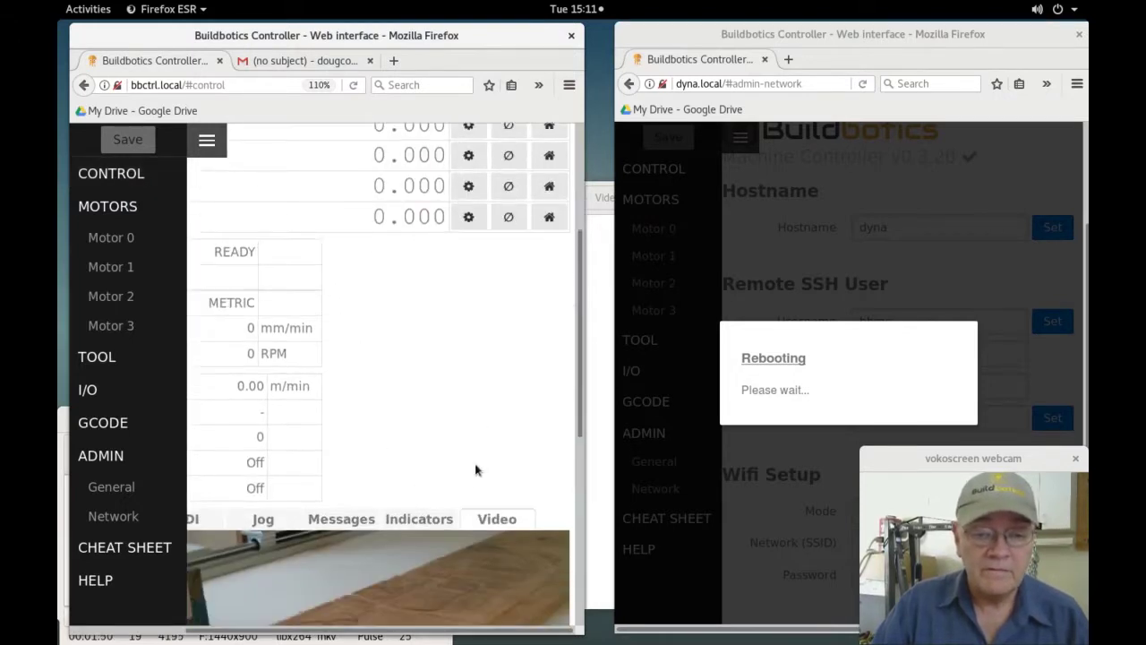
scroll(474, 465, "down", 3)
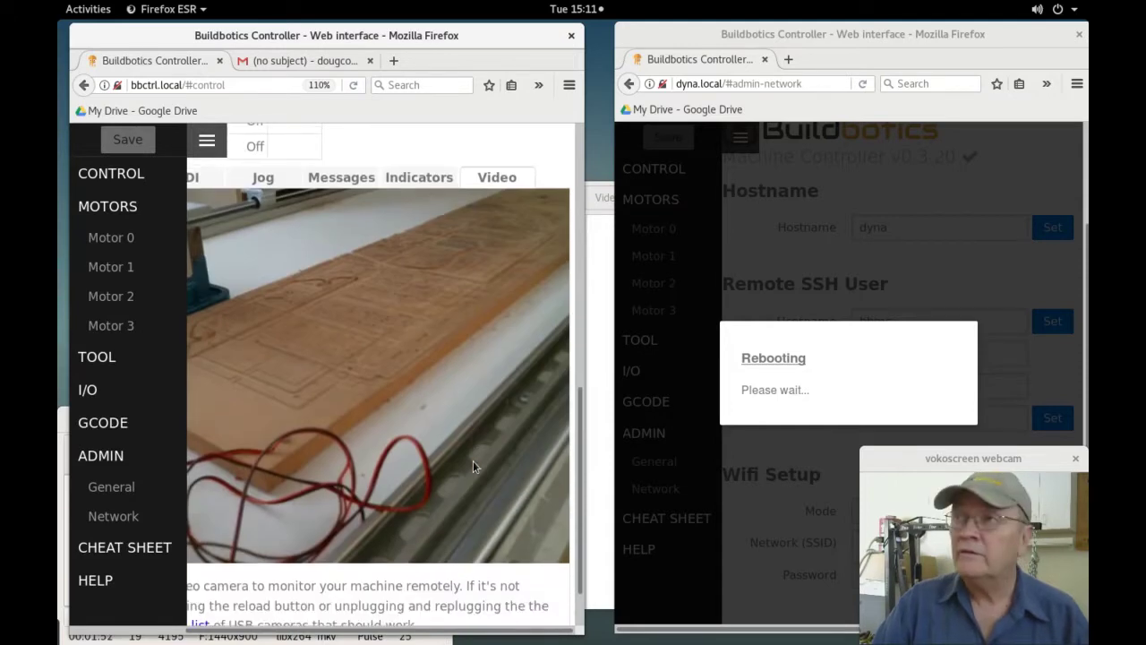
scroll(473, 460, "up", 1)
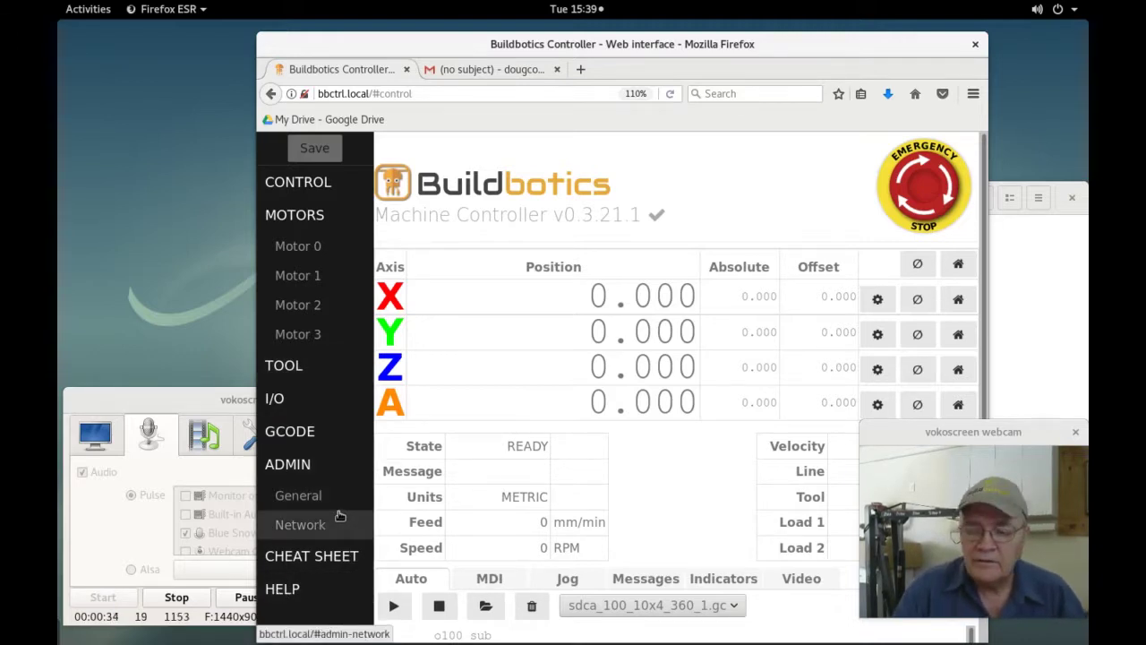
Set bbctrl's Wi-Fi mode to Access Point on channel 8.
left_click(285, 526)
scroll(616, 432, "down", 2)
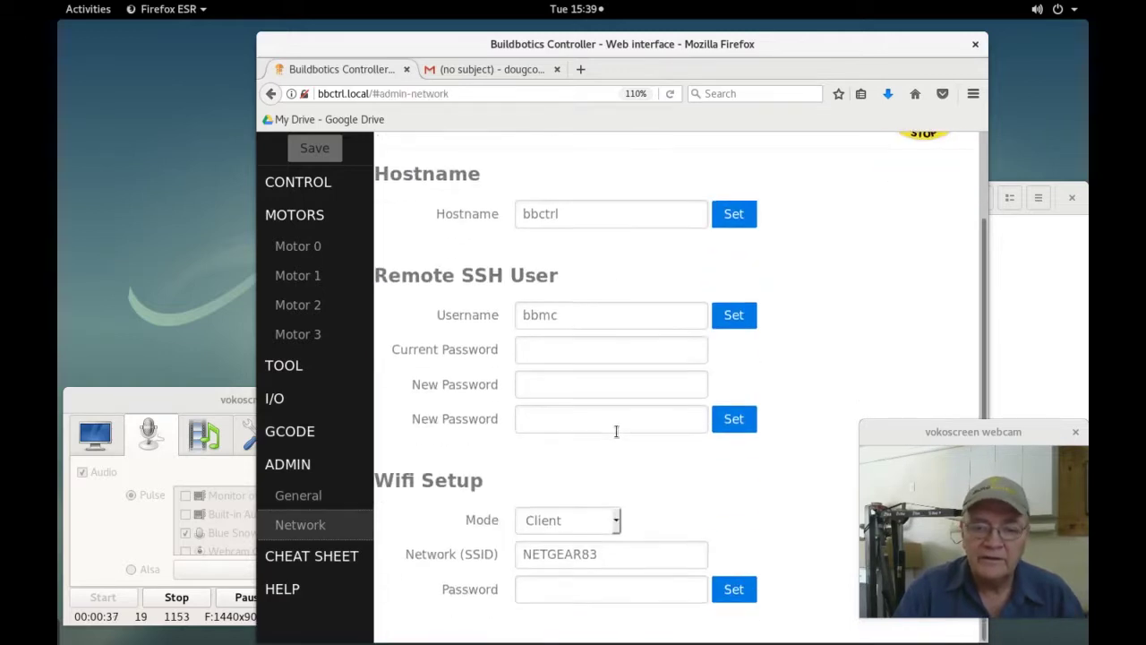
left_click(609, 521)
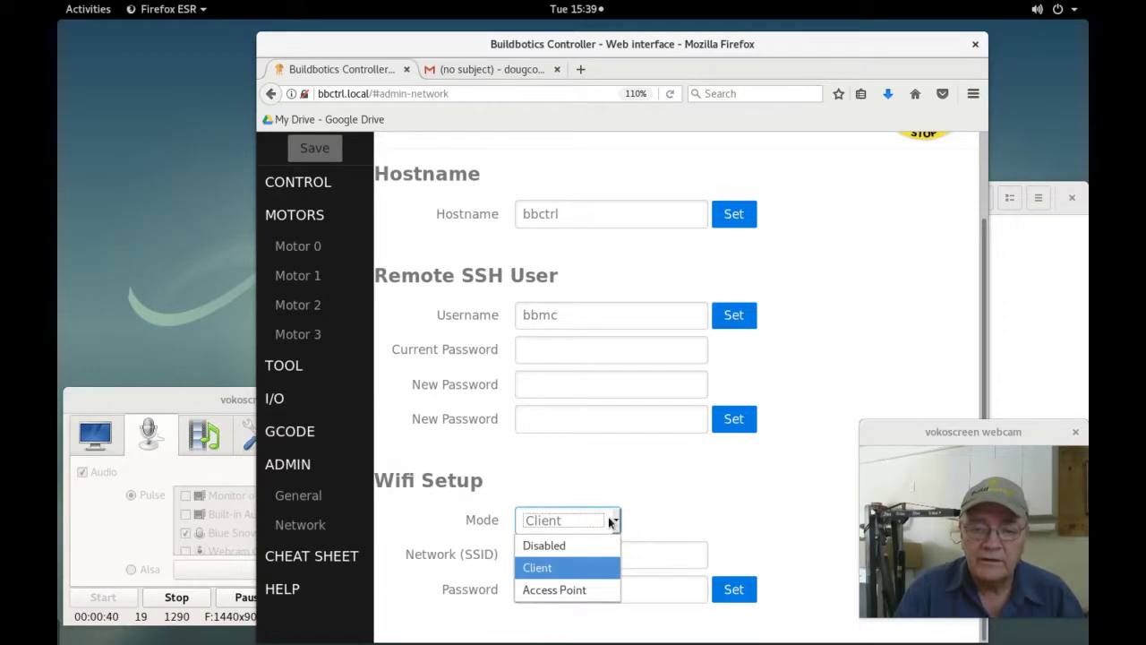
left_click(551, 589)
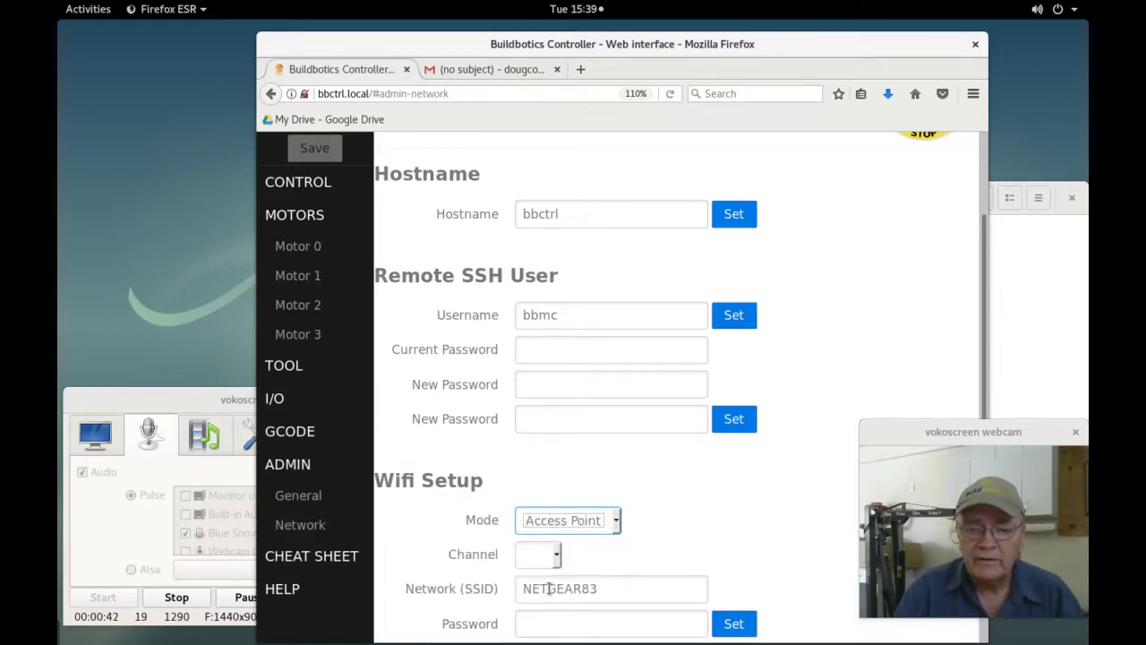
scroll(690, 537, "down", 1)
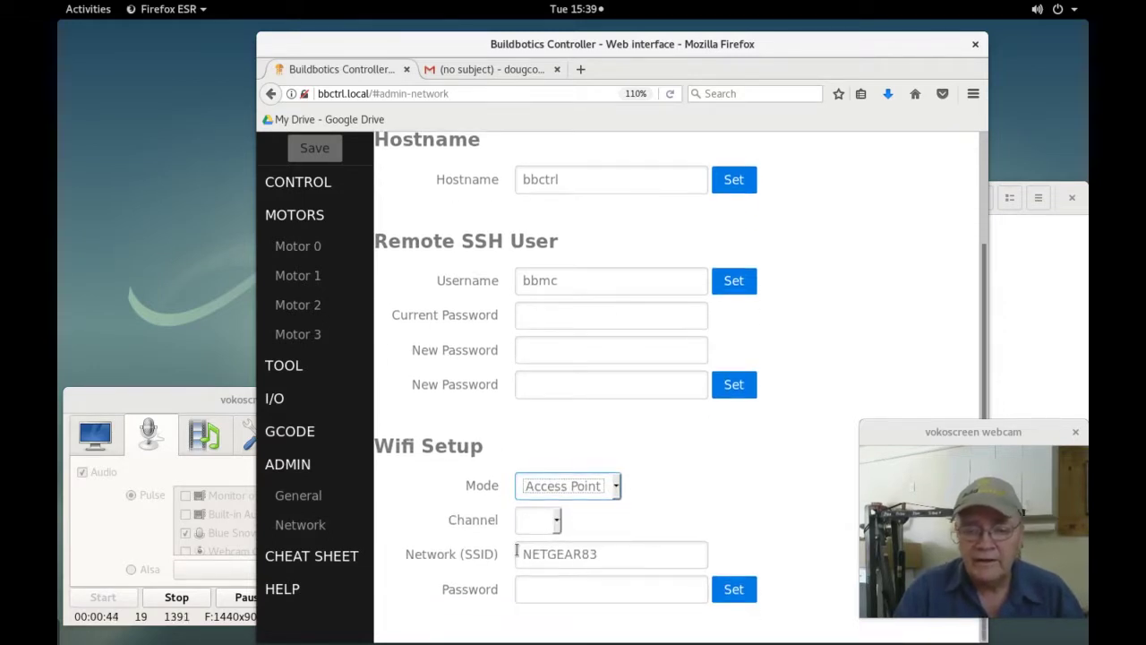
left_click(555, 518)
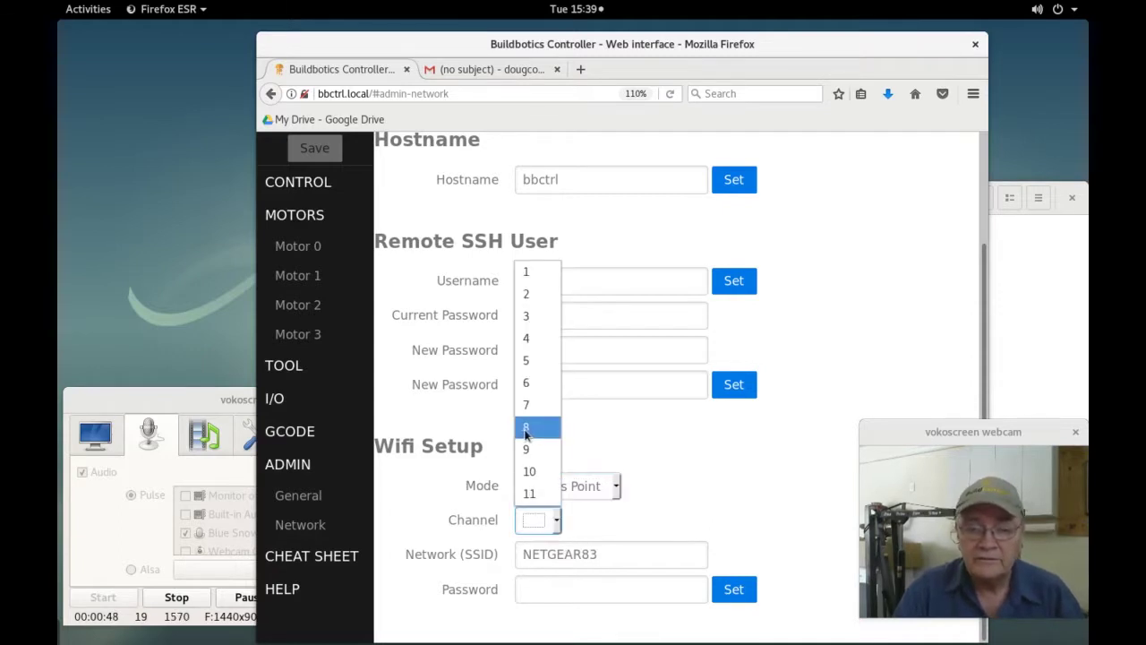
left_click(526, 429)
Replace the network name NETGEAR83 with BUILDBOTICS and enter an access point password.
left_click(566, 552)
left_click_drag(595, 554, 427, 535)
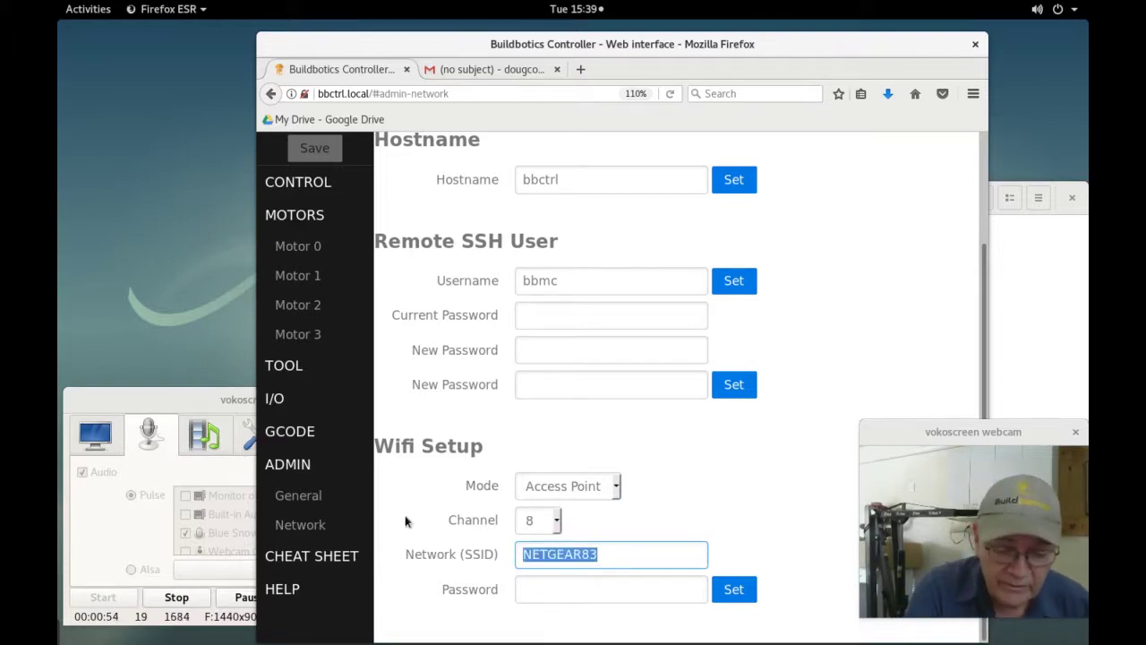
type("buil")
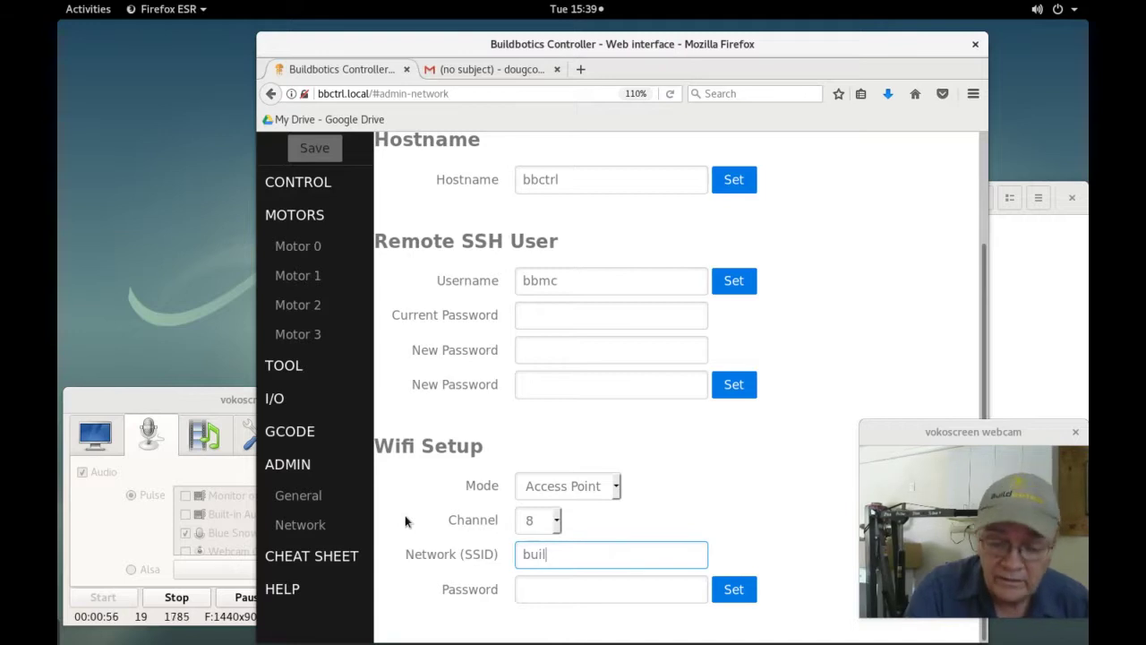
key("BackSpace")
key("BackSpace")
key("BackSpace")
key("BackSpace")
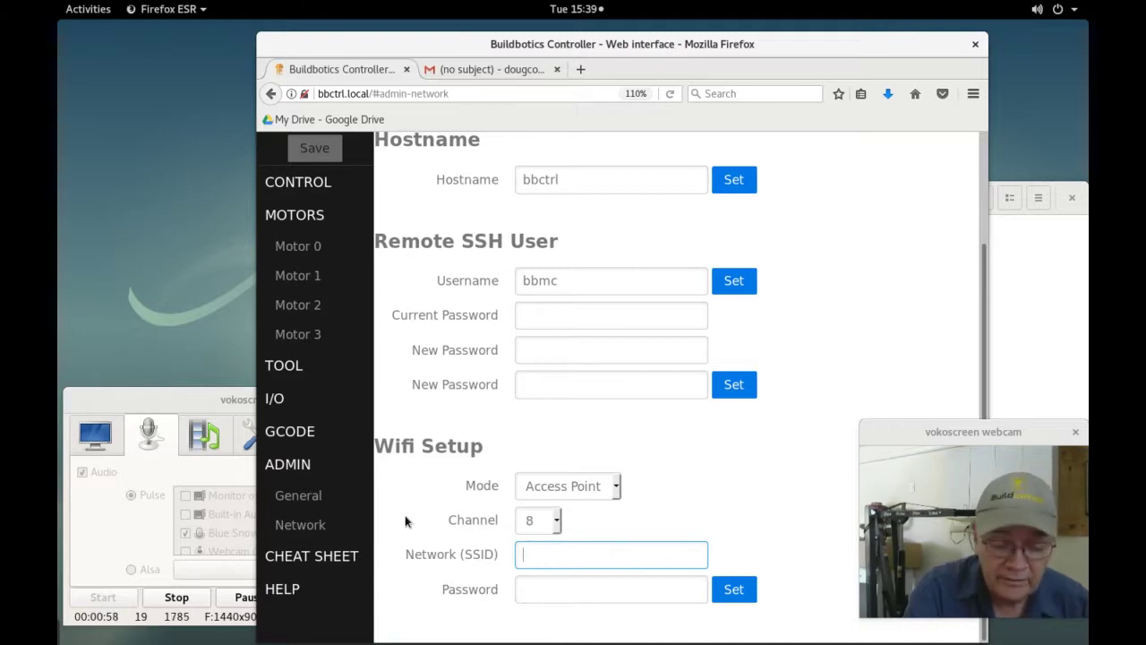
type("BUILDBOTICS")
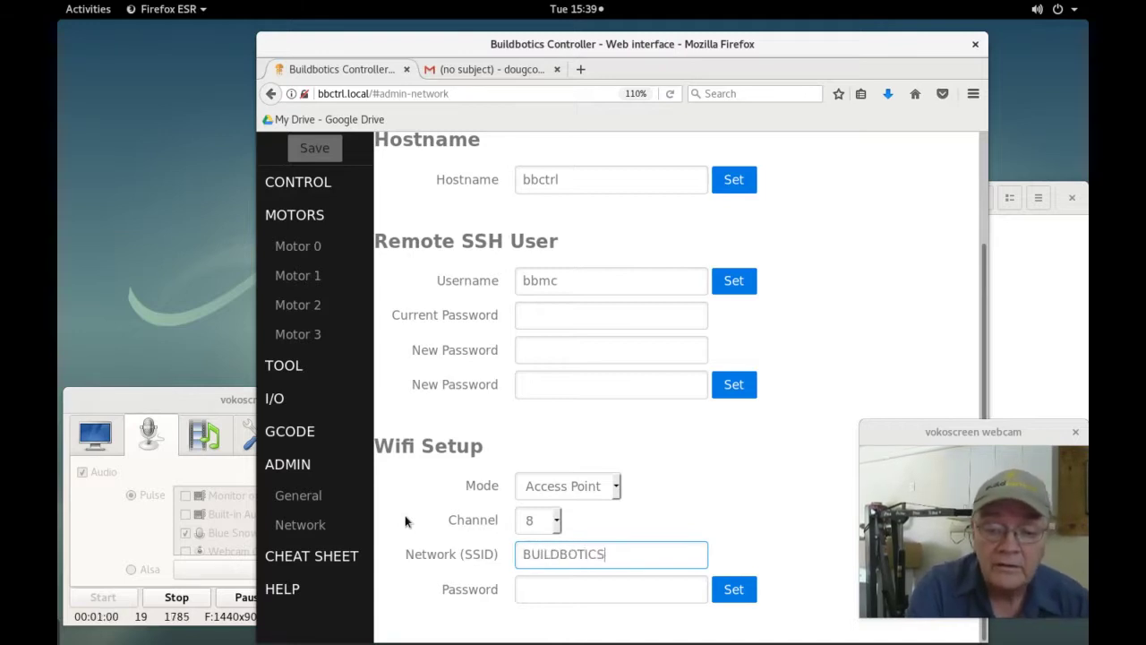
left_click(553, 593)
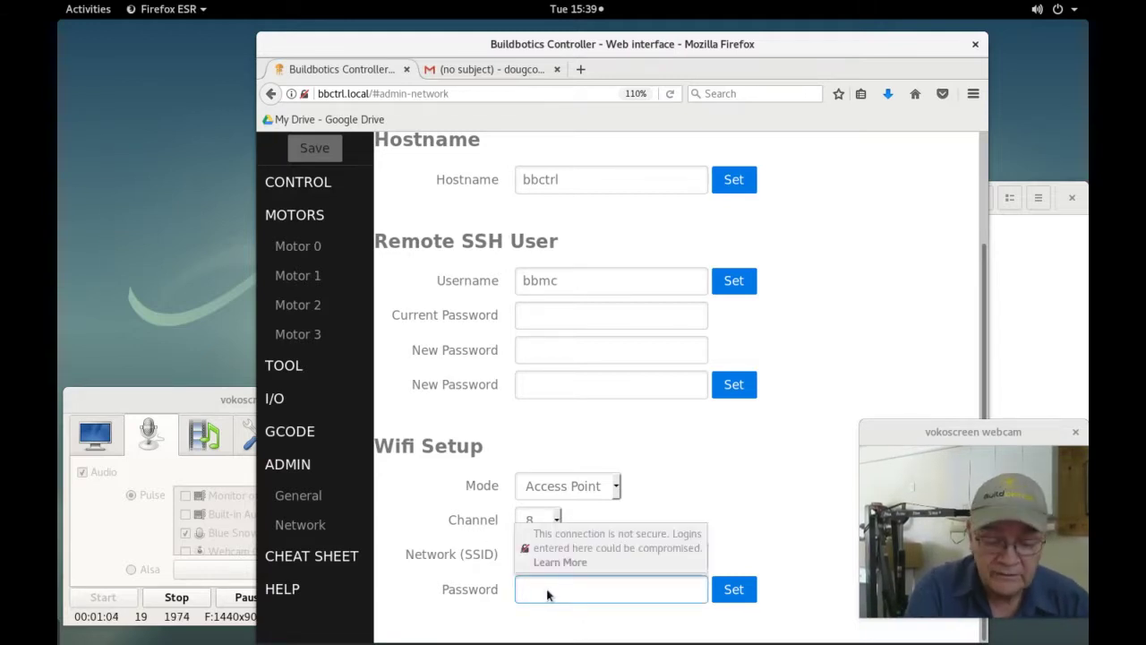
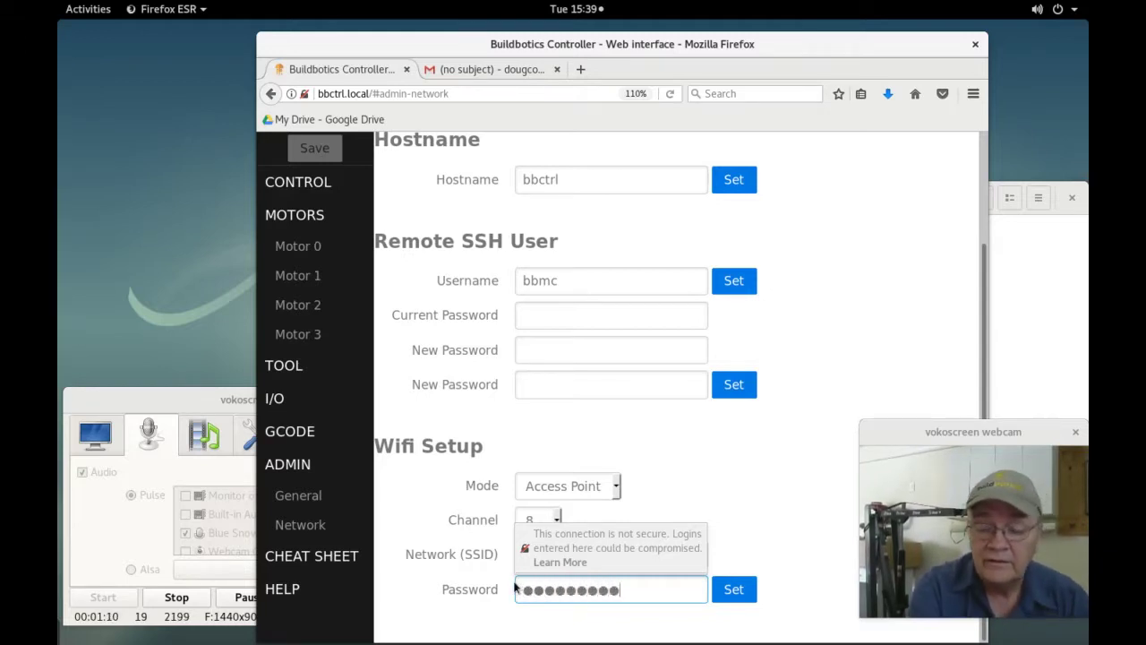